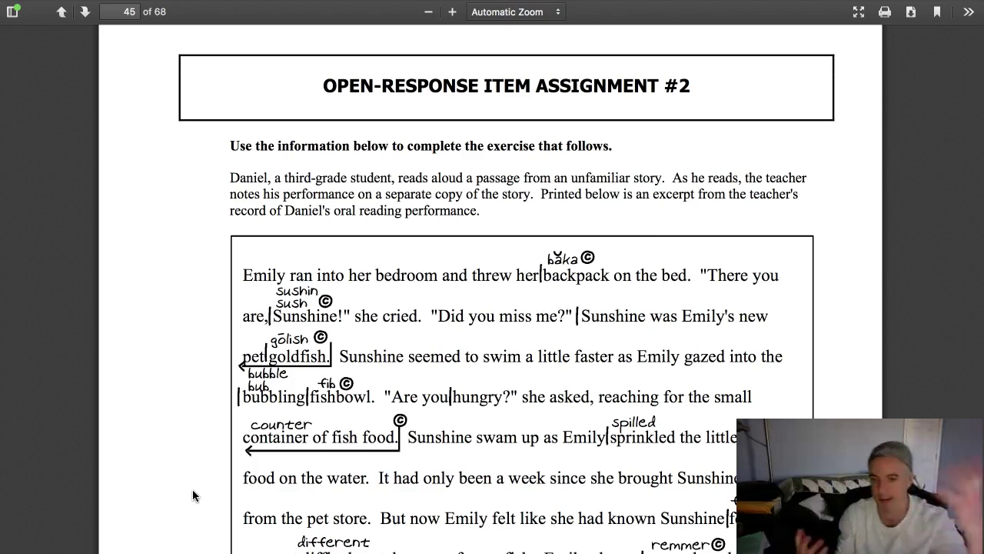
Read the oral reading excerpt and instructions of Open-Response Item Assignment #2, focusing on word identification strategies and citing specific evidence
scroll(315, 454, "down", 1)
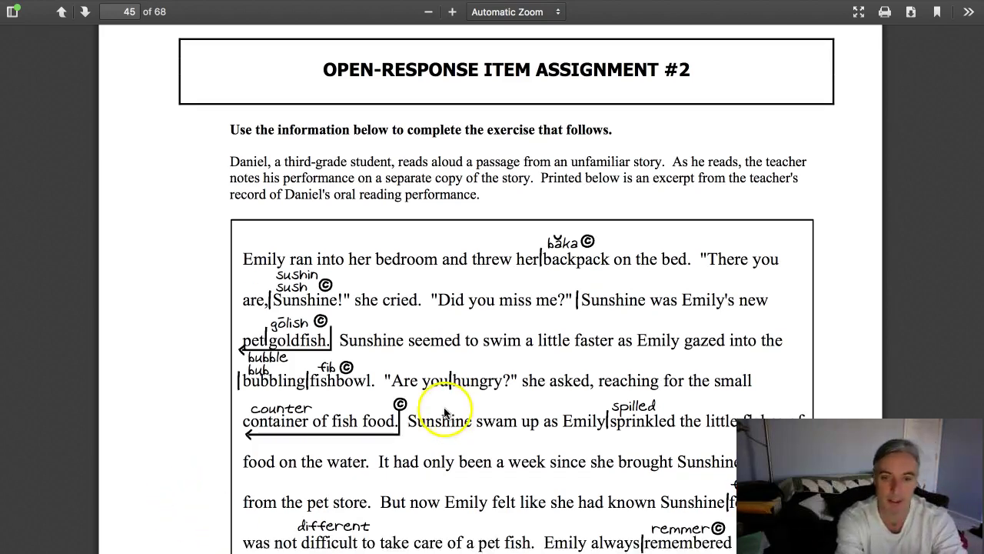
scroll(446, 413, "down", 10)
scroll(445, 415, "down", 10)
scroll(444, 415, "down", 1)
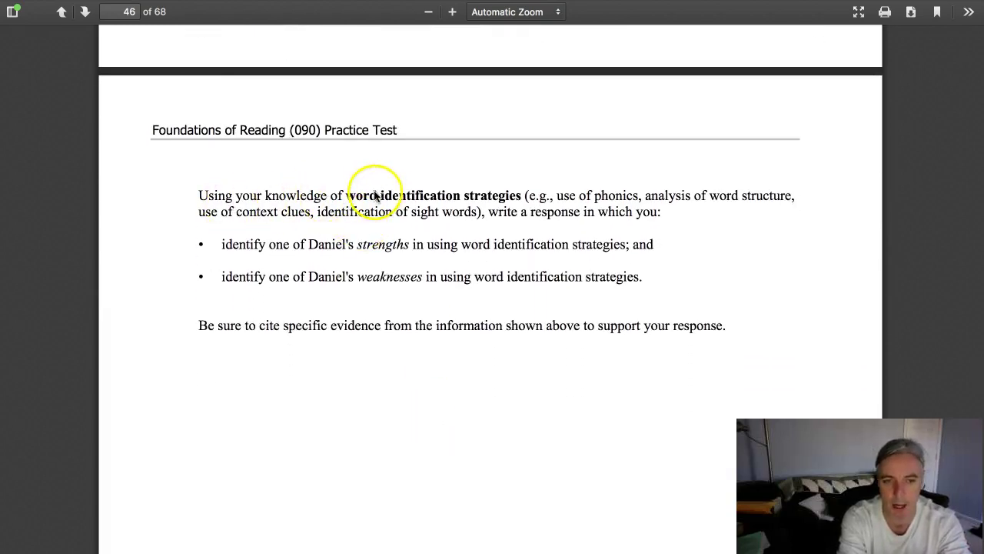
left_click_drag(342, 194, 523, 196)
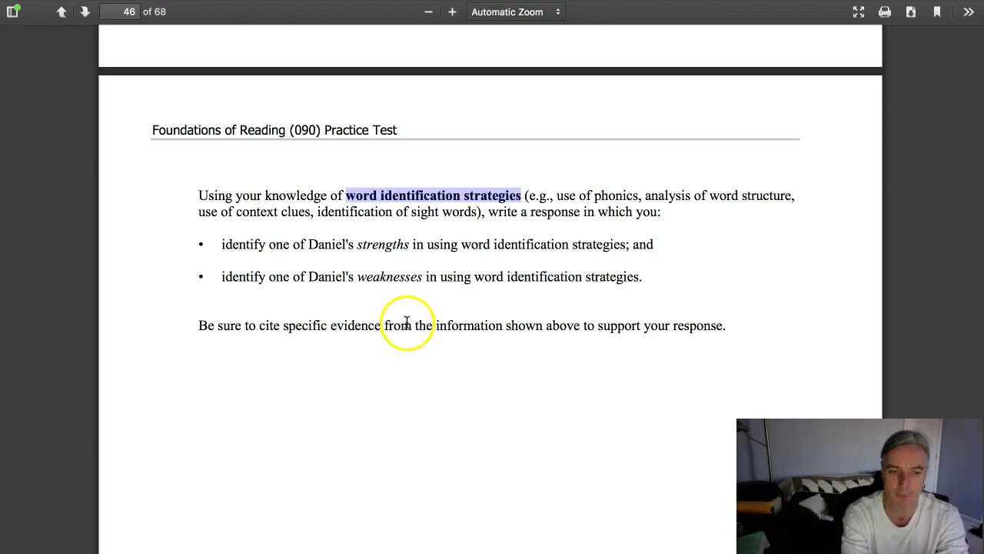
left_click_drag(198, 325, 374, 325)
left_click(377, 326)
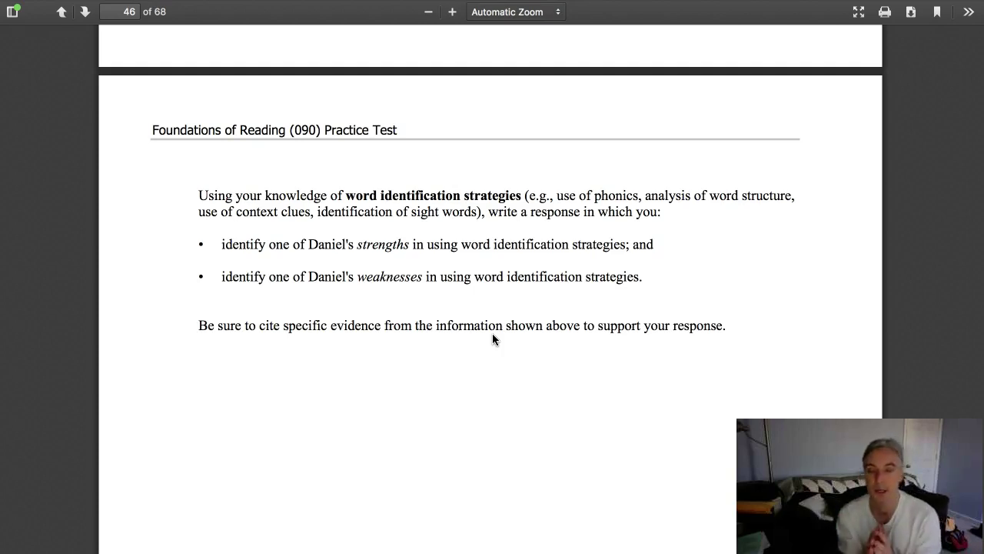
scroll(492, 333, "up", 1)
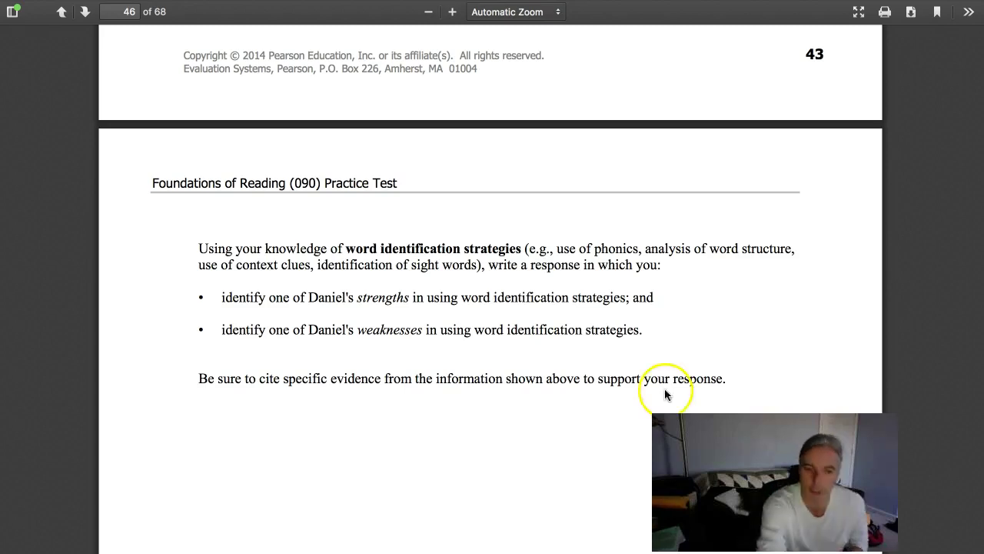
Find the scoring scale on page 57 and examine the score 4 criteria for assignment purpose and subject matter knowledge
scroll(626, 377, "down", 10)
scroll(625, 379, "down", 20)
scroll(625, 380, "down", 20)
scroll(629, 389, "down", 20)
scroll(629, 391, "down", 2)
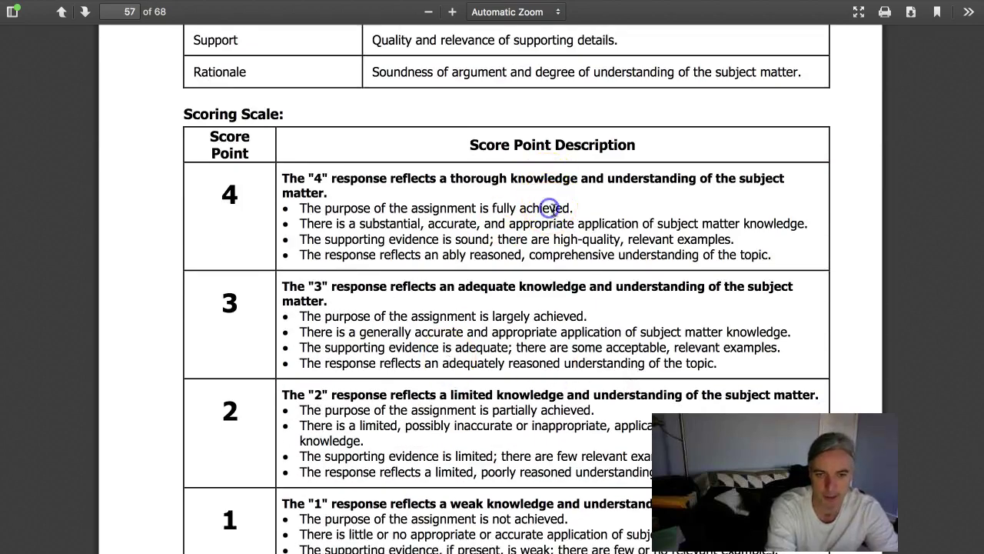
left_click_drag(574, 208, 309, 207)
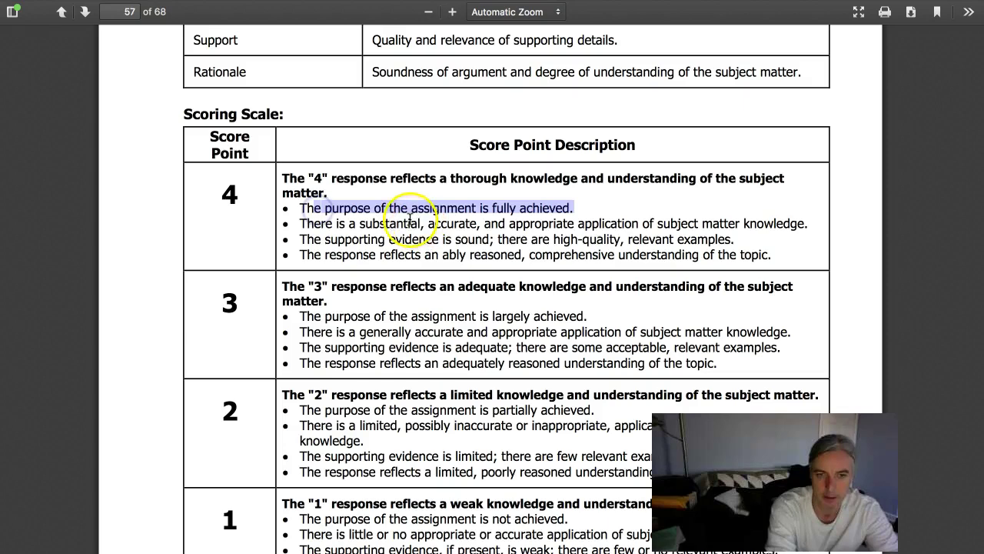
left_click(388, 227)
scroll(378, 227, "down", 1)
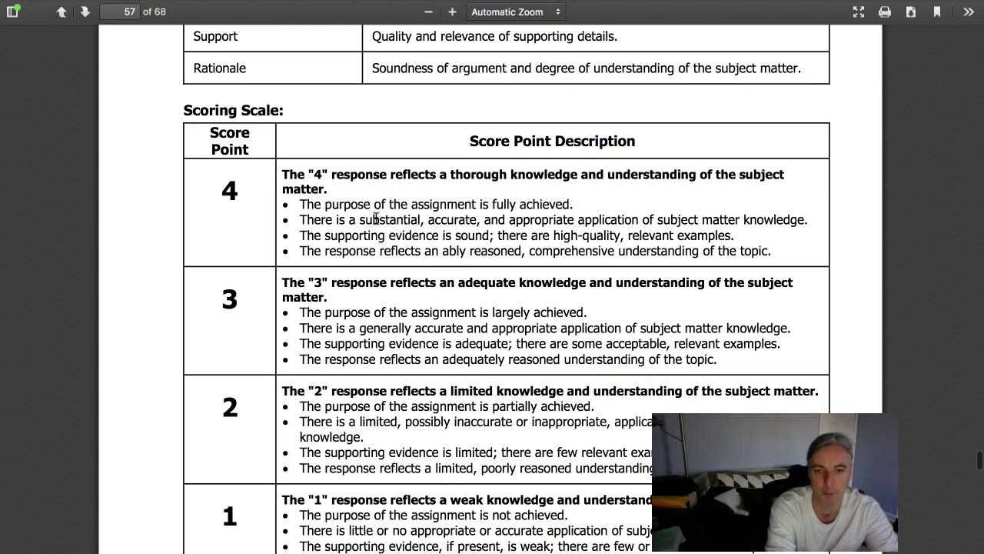
left_click_drag(374, 222, 804, 217)
scroll(798, 221, "up", 1)
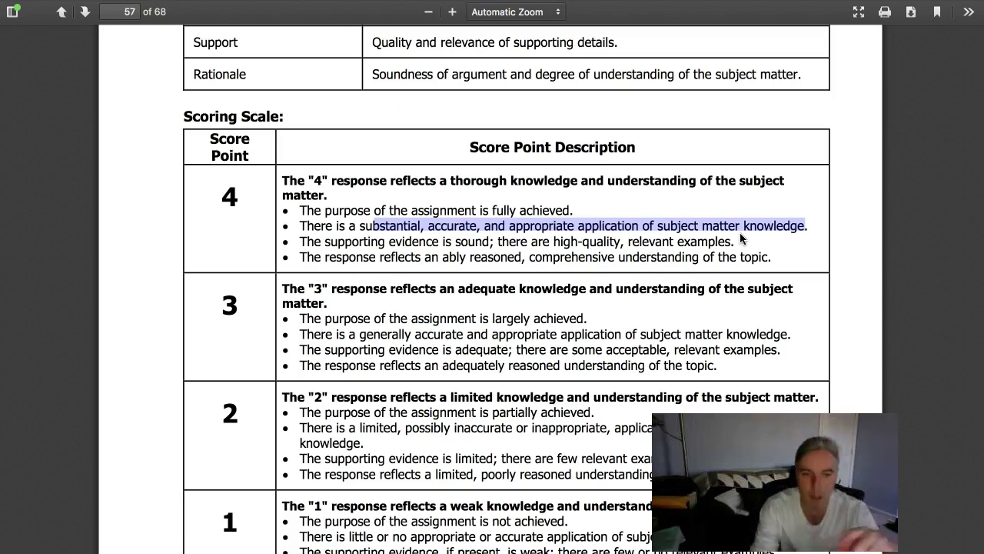
left_click(644, 248)
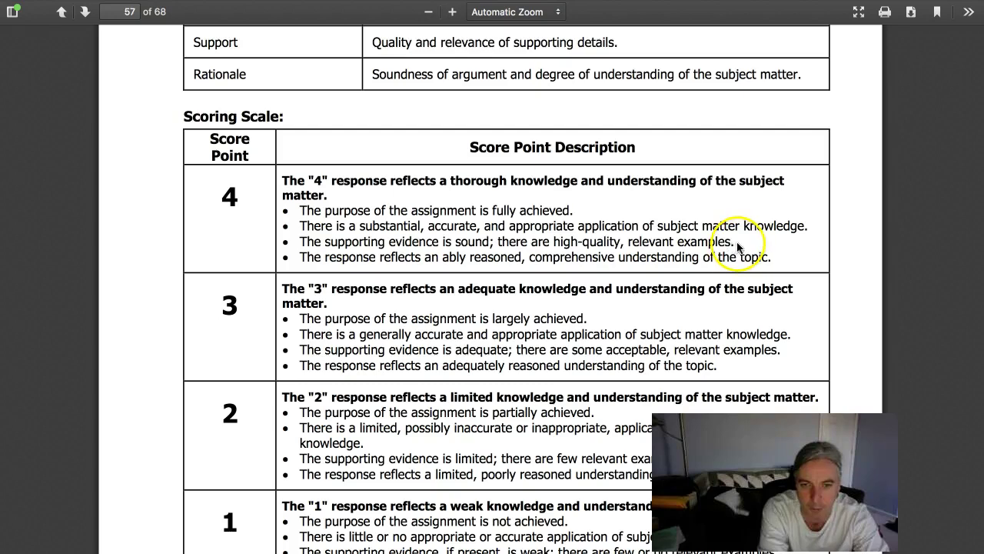
Examine the score 4 criteria for supporting evidence and comprehensive understanding of the topic
left_click_drag(736, 241, 688, 242)
left_click(690, 241)
left_click_drag(563, 242, 731, 239)
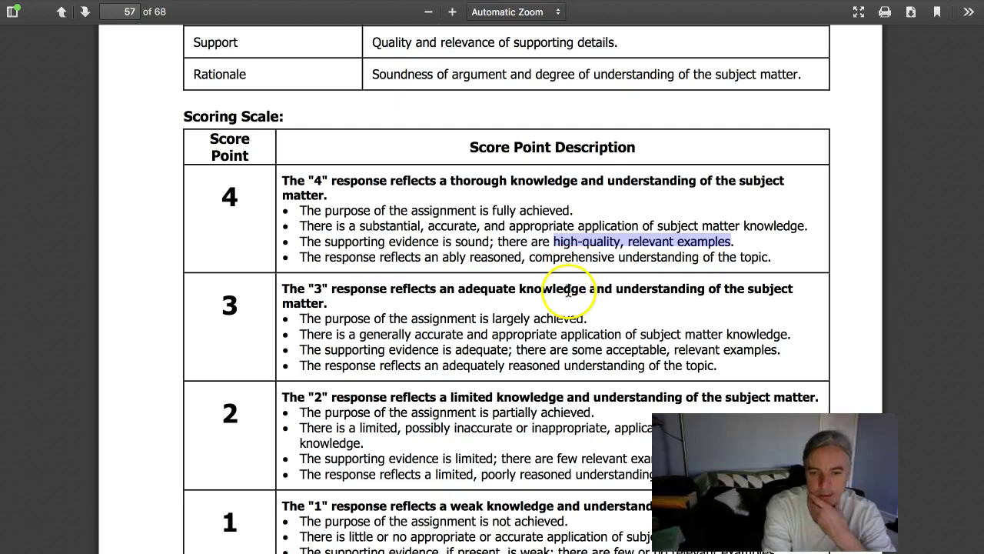
left_click(570, 256)
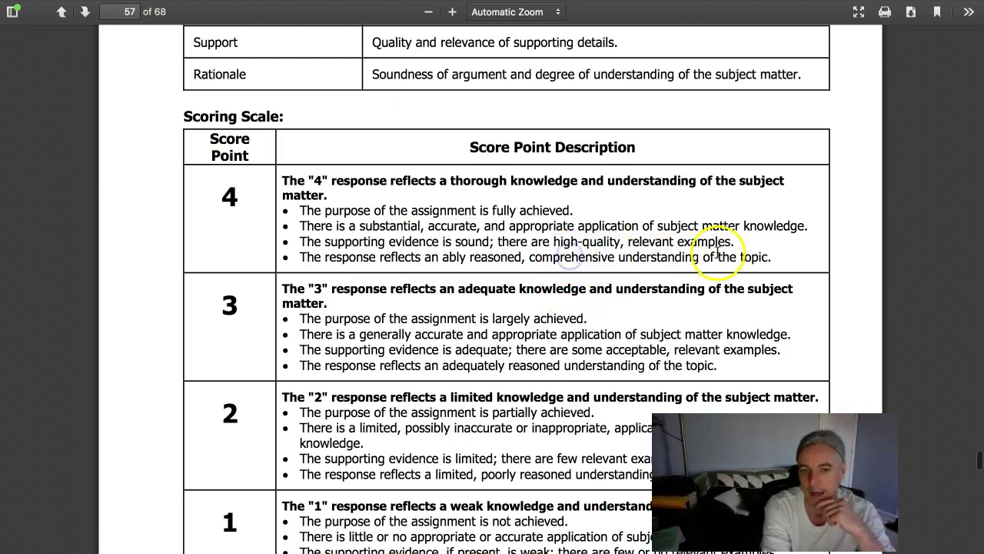
left_click_drag(738, 257, 450, 226)
left_click(435, 226)
left_click(427, 209)
scroll(426, 209, "up", 1)
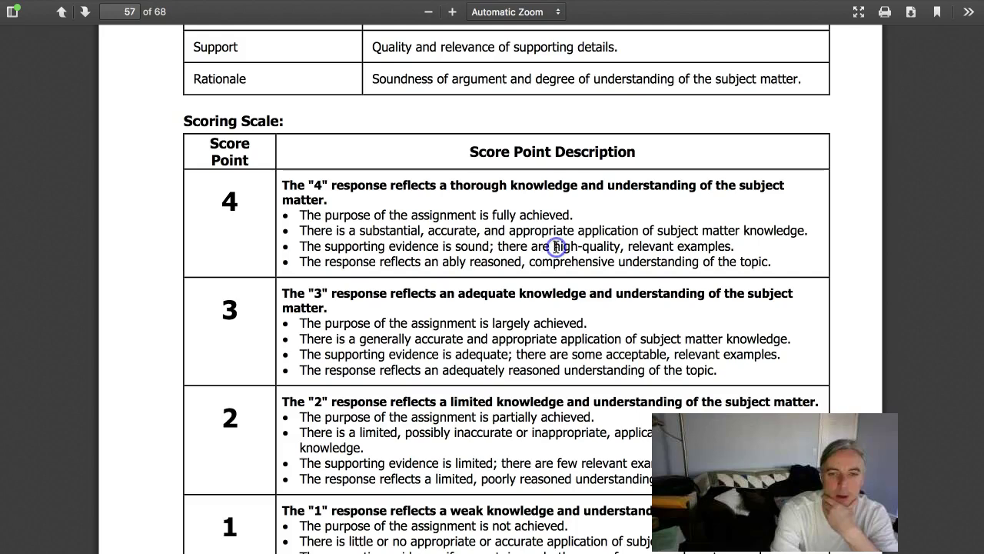
Compare the supporting-evidence criteria of scores 4 and 3, and review the lower score descriptions
left_click_drag(550, 246, 735, 246)
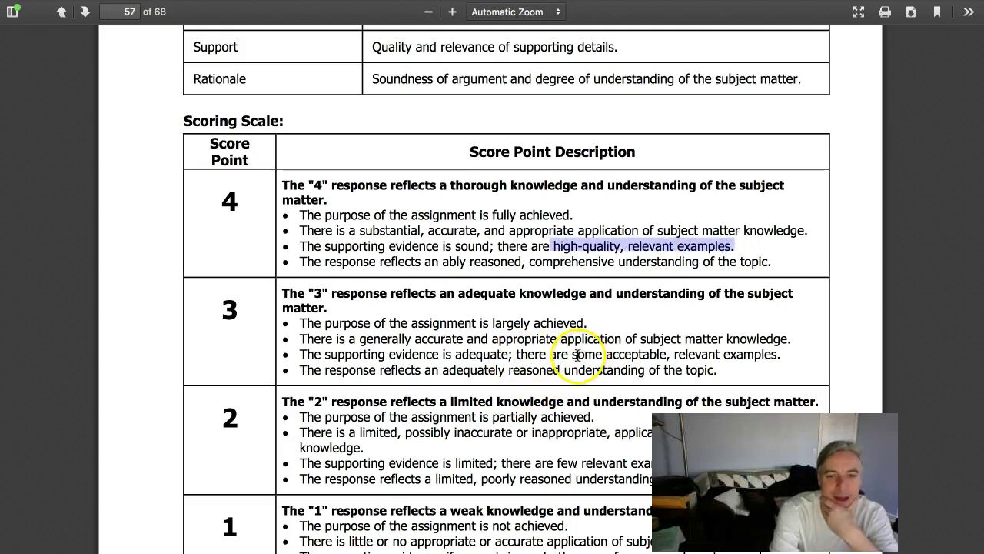
left_click_drag(572, 353, 783, 351)
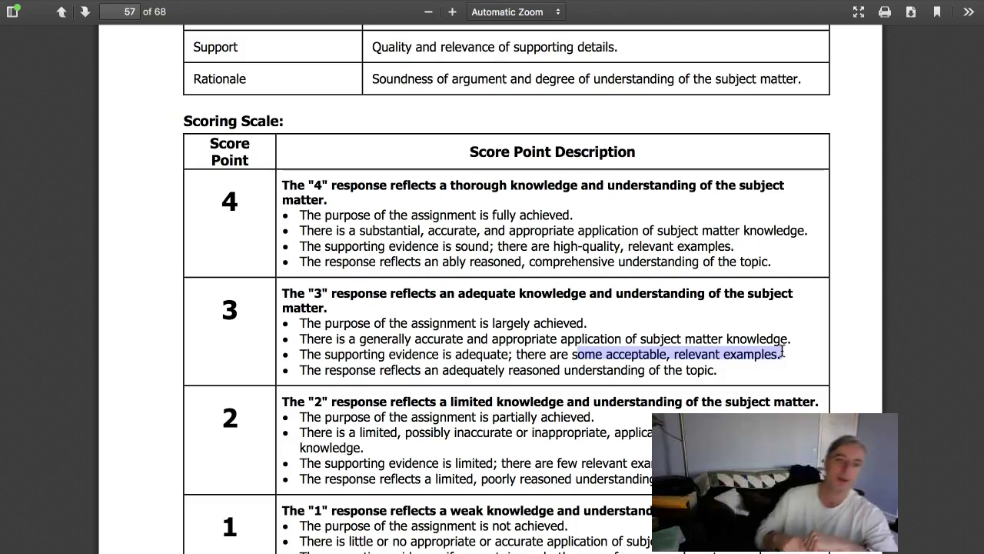
scroll(547, 216, "down", 3)
mouse_move(606, 299)
left_mouse_down()
mouse_move(501, 290)
mouse_move(458, 306)
mouse_move(612, 306)
left_mouse_up()
left_click(652, 333)
left_click(518, 293)
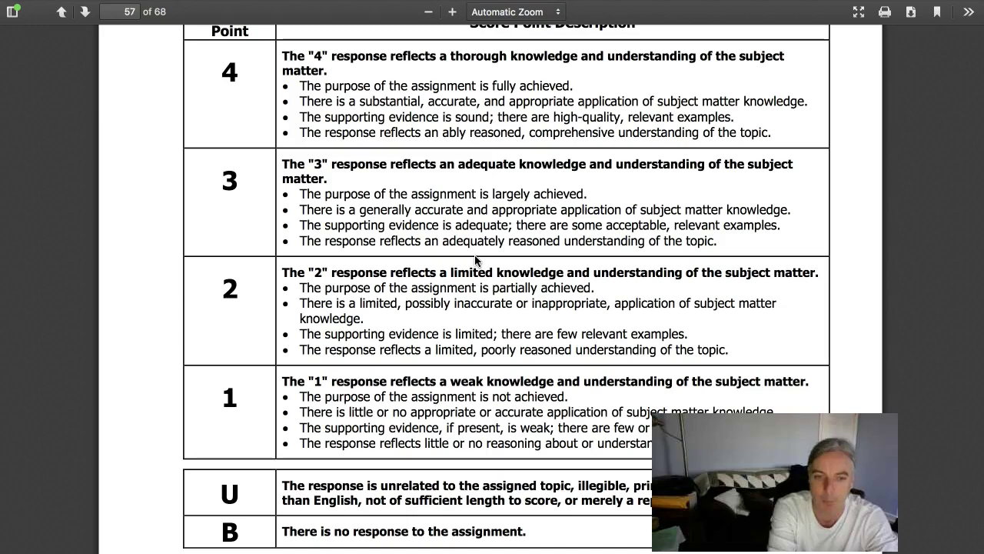
scroll(474, 300, "up", 20)
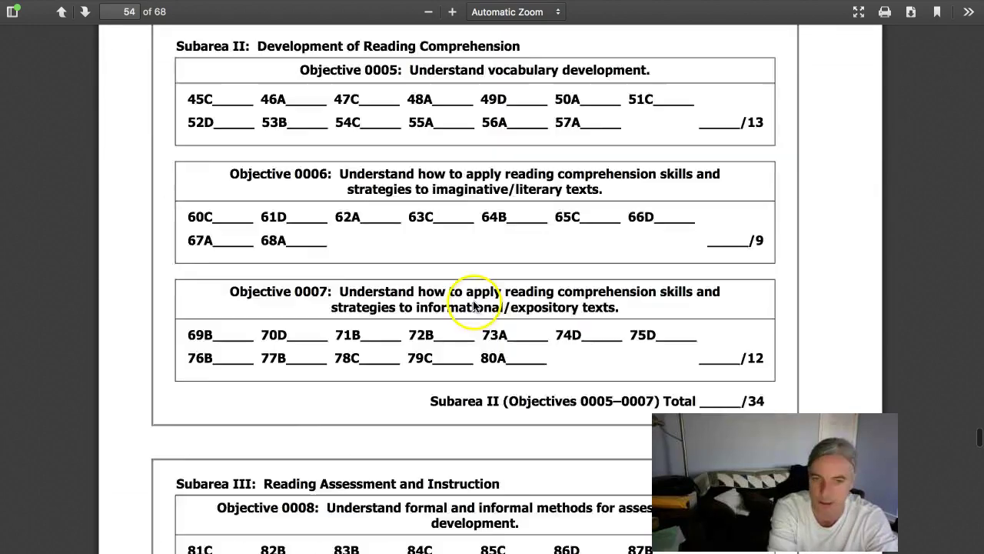
scroll(475, 300, "up", 10)
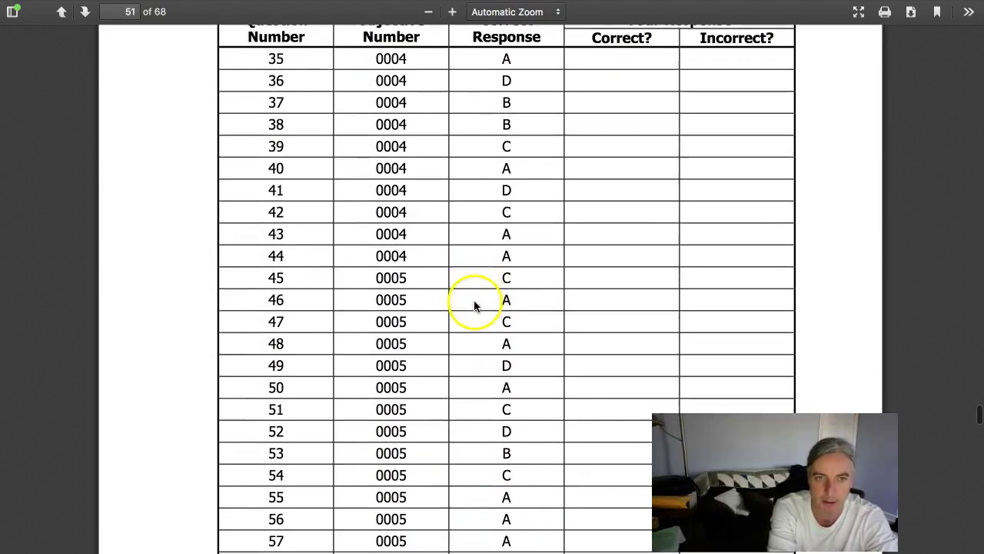
scroll(474, 300, "up", 5)
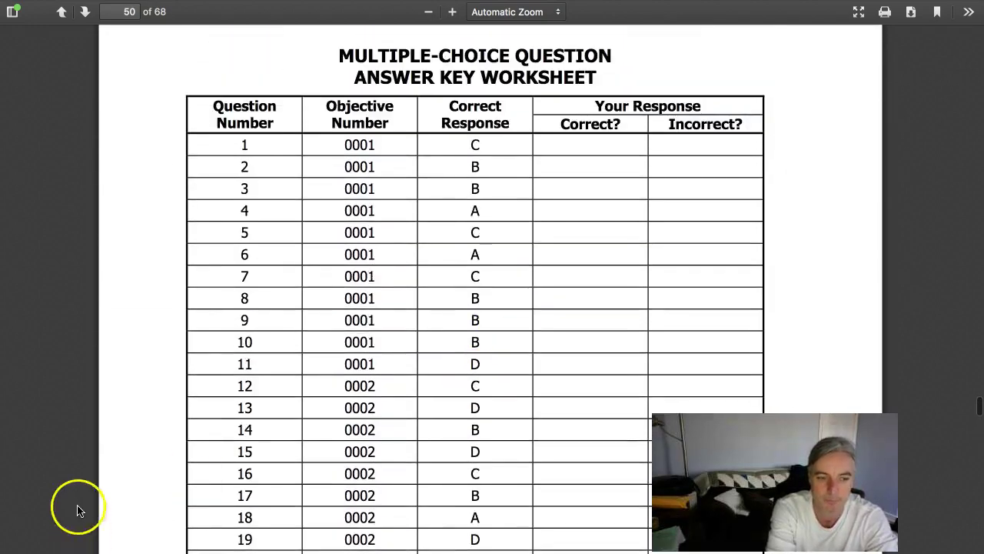
Switch to the Quick Thoughts new post and start a bulleted list in its body with the item "Strength"
key("super+Tab")
left_click(325, 290)
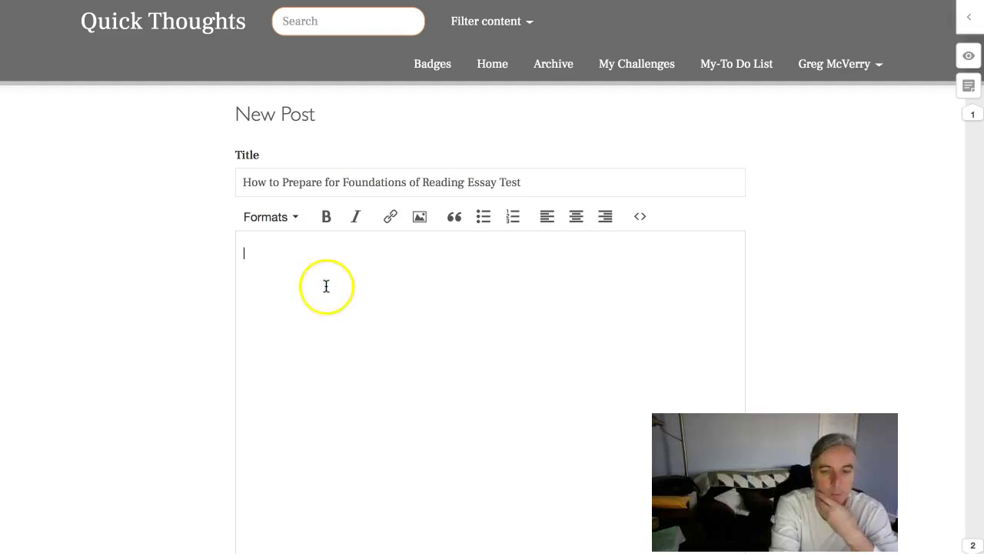
left_click(478, 220)
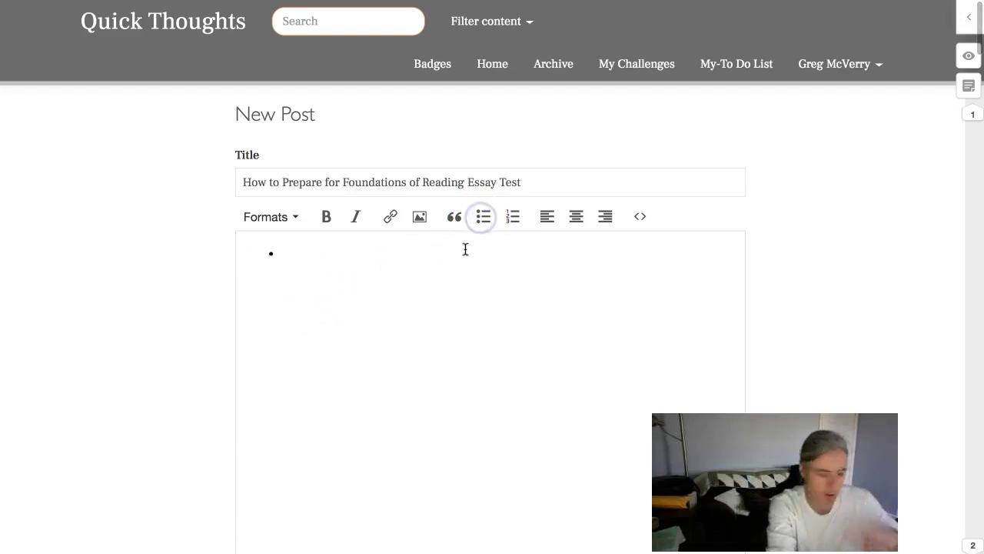
type("Stre")
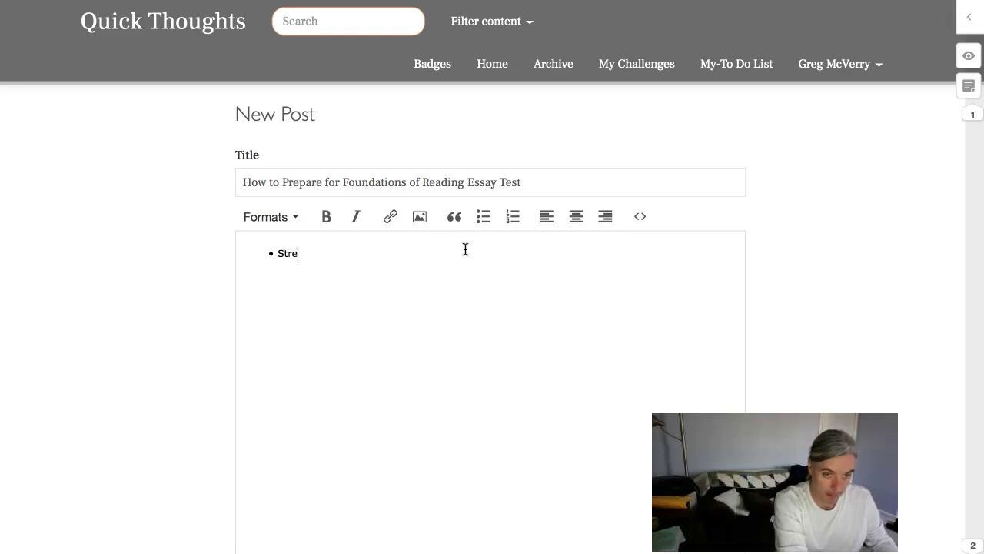
type("ngth")
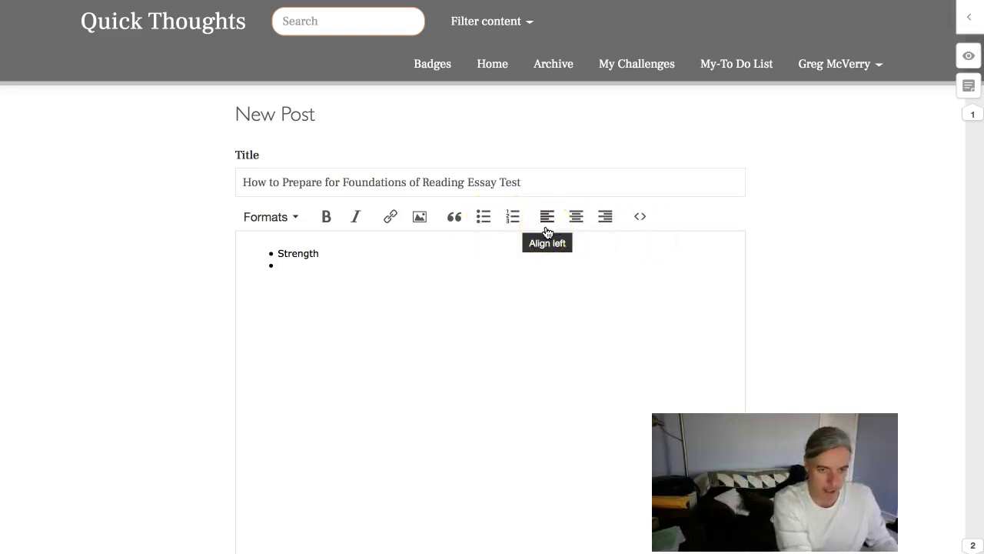
Complete the "Strength" bullet with the words "comprehension monitoring"
left_click(515, 217)
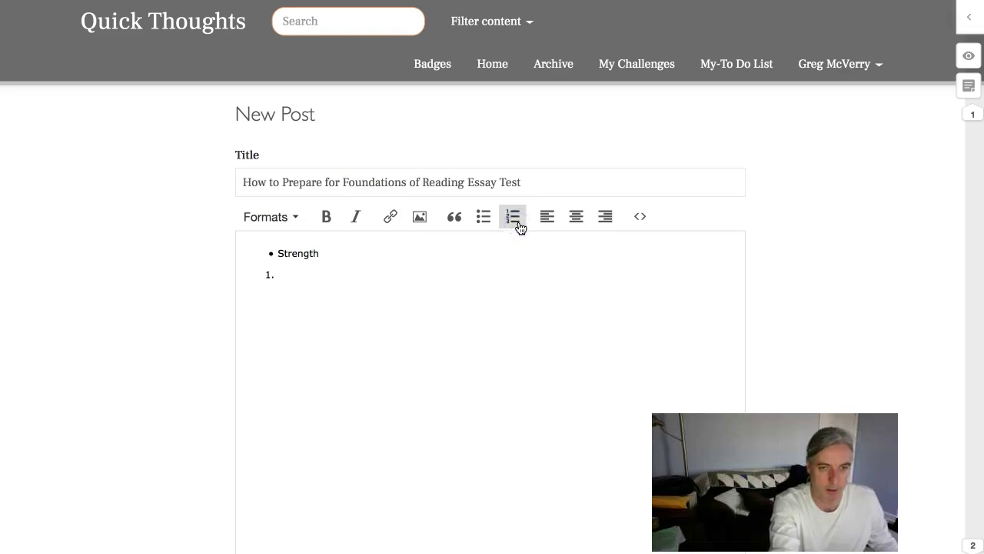
left_click(514, 218)
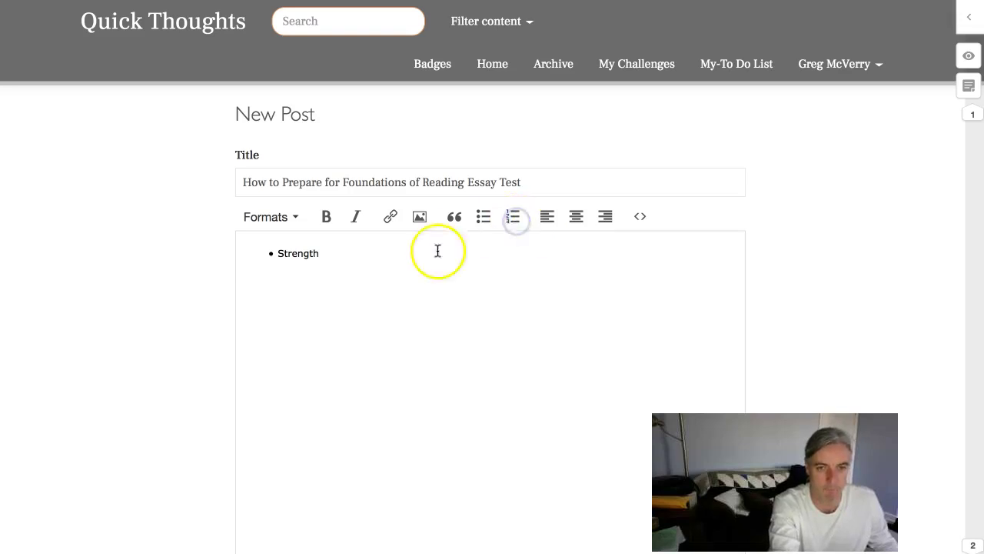
left_click(324, 253)
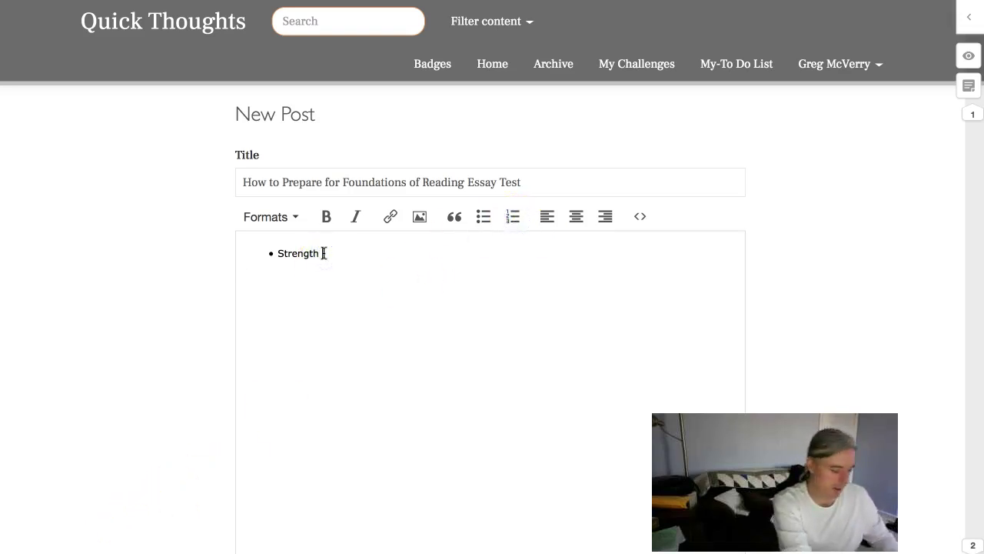
type("compreh")
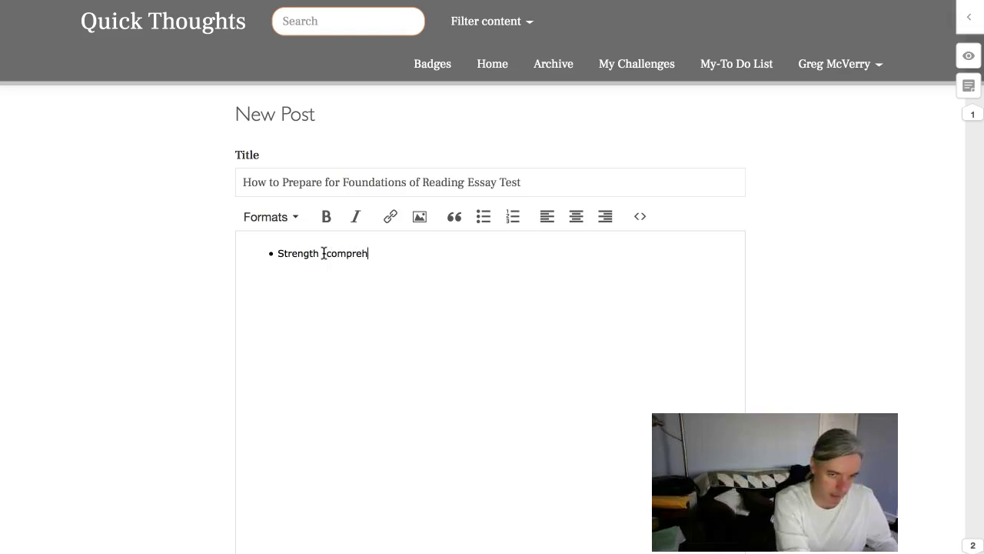
type("ension m oni")
key("BackSpace")
key("BackSpace")
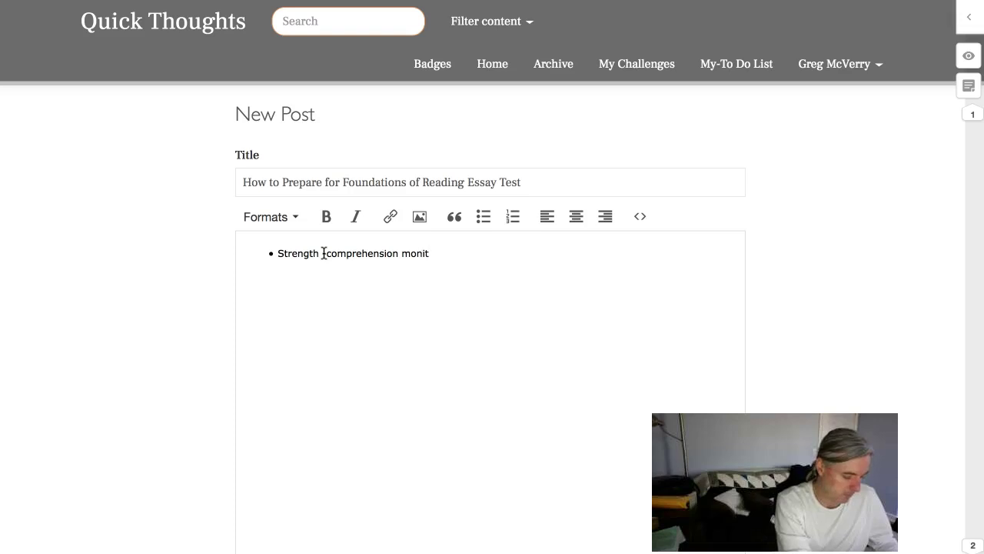
type("onitoring")
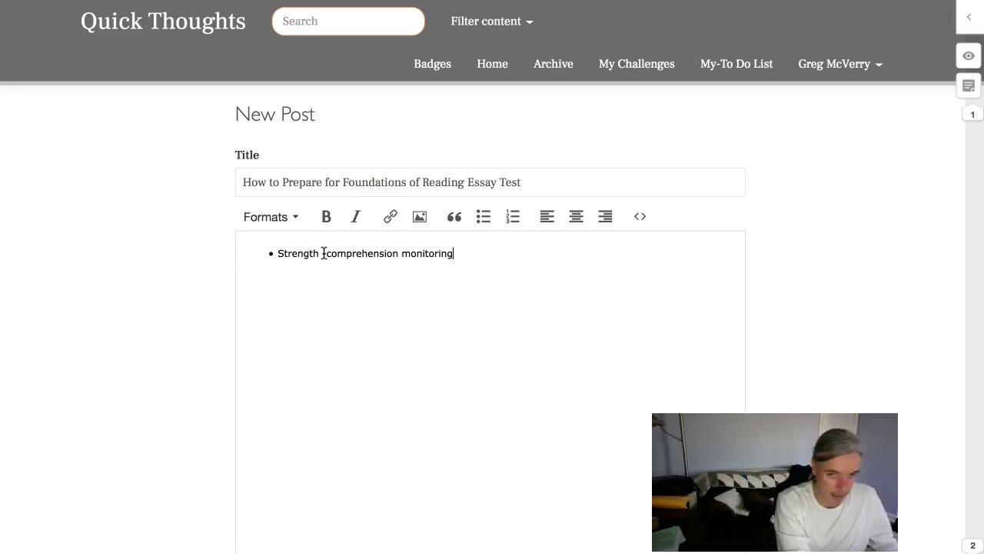
Add a second bullet reading "Defention-this is when a learner is evaluating their understanding"
type("fention ")
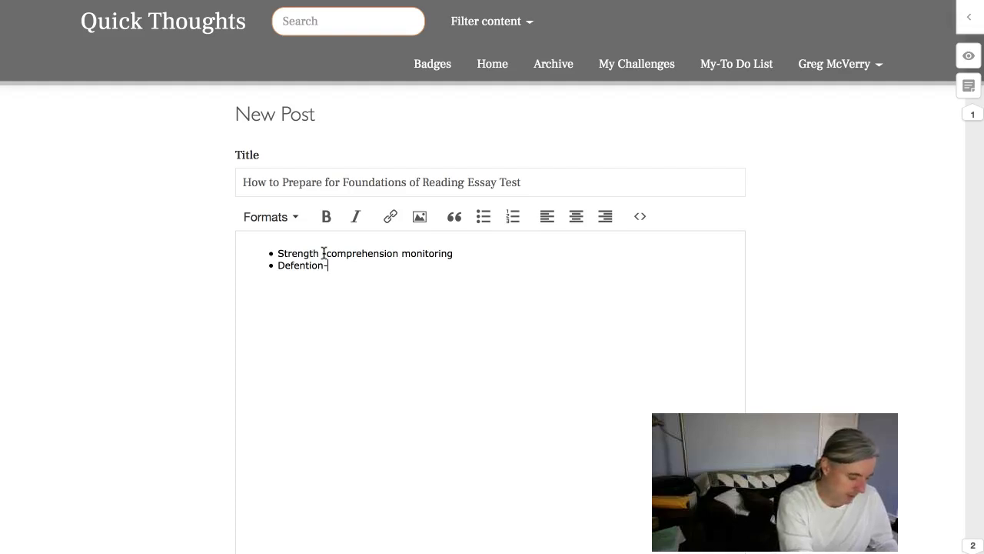
type("this is when a learner")
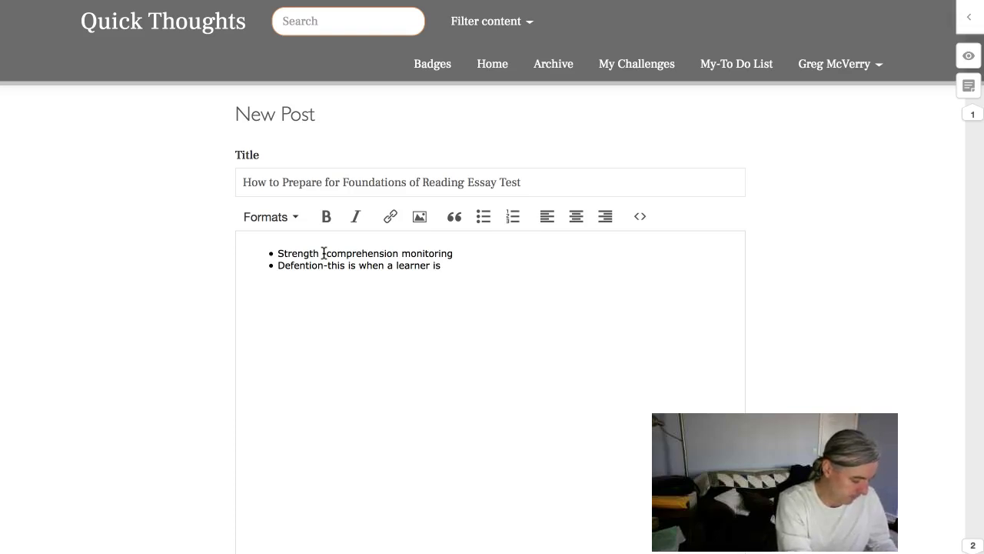
type("is e")
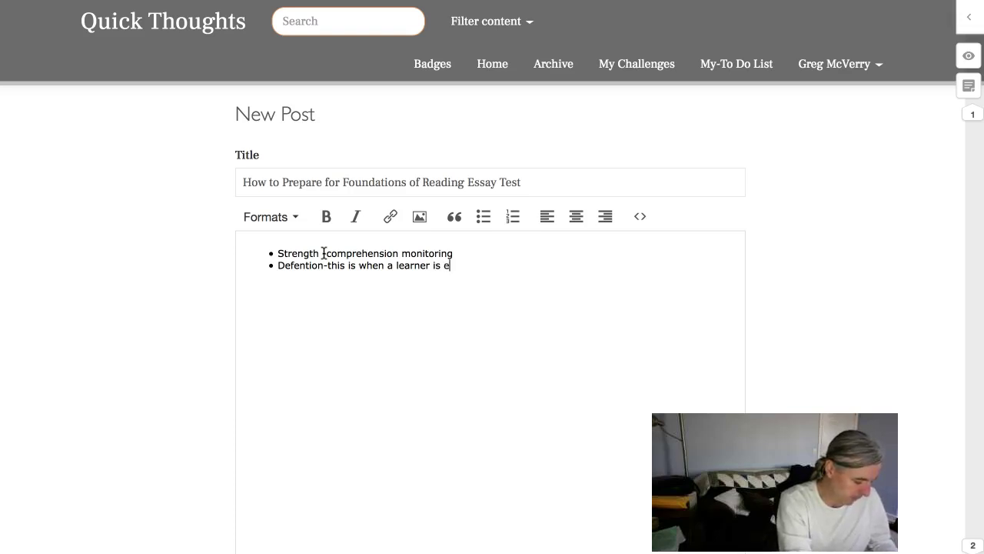
type("val")
type("uat")
key("BackSpace")
type("ating their und")
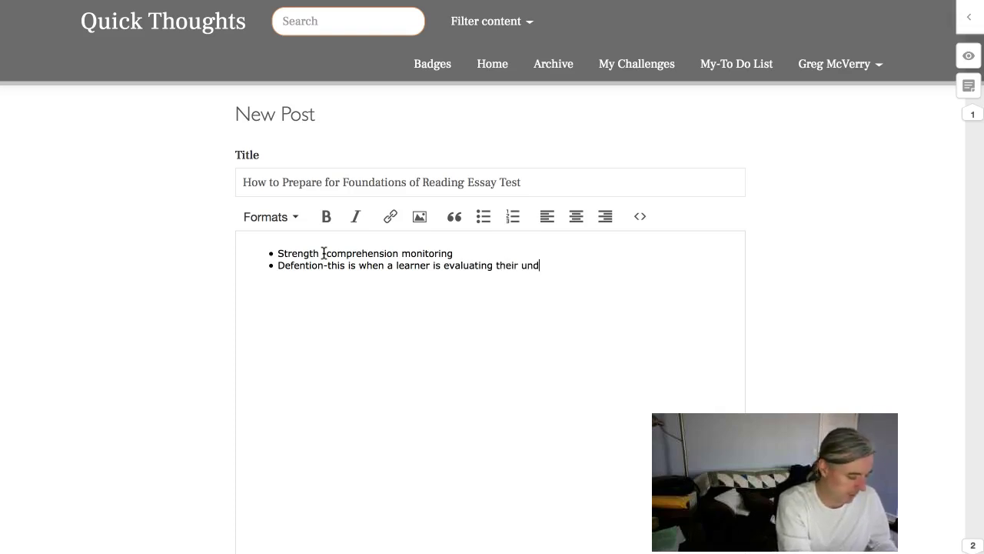
type("ersing")
key("BackSpace")
key("BackSpace")
key("BackSpace")
key("BackSpace")
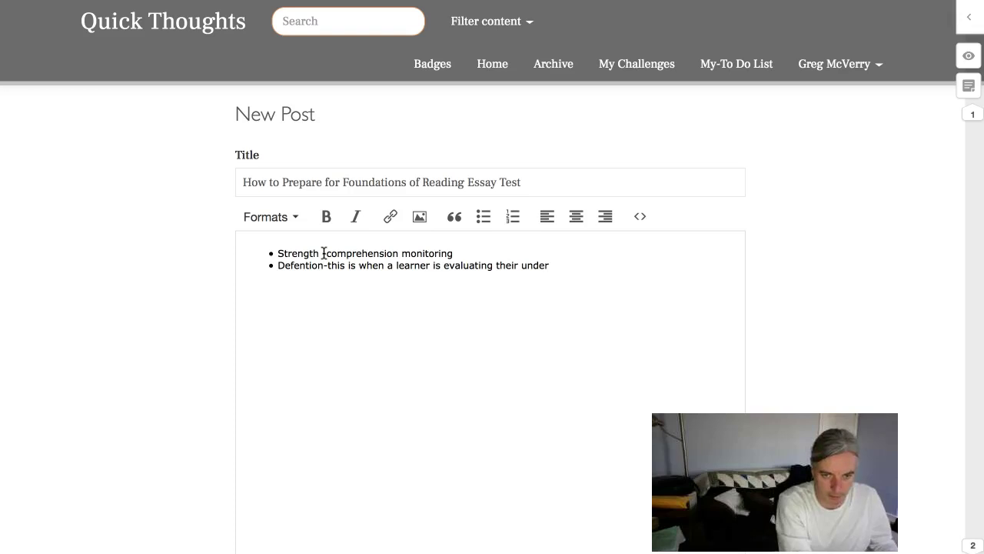
type("standing")
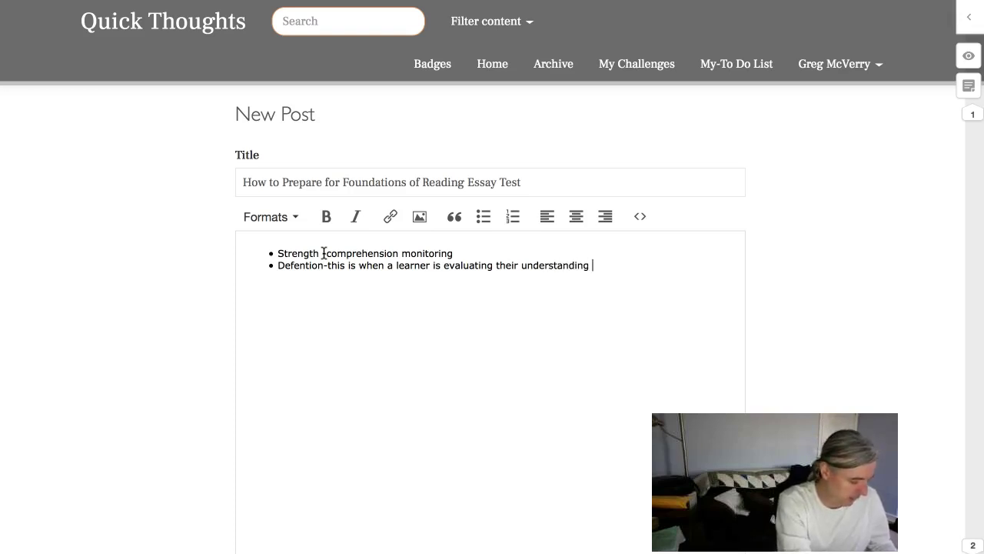
Complete the definition bullet with "usuually evident in pauses and self corecctions" and start an empty third bullet
type(" usuually ")
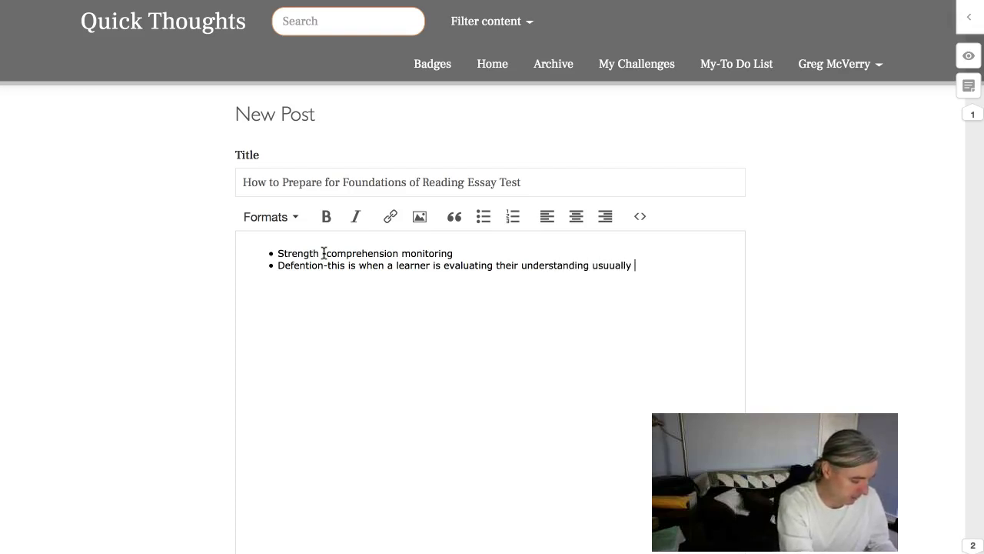
type("evident in pause")
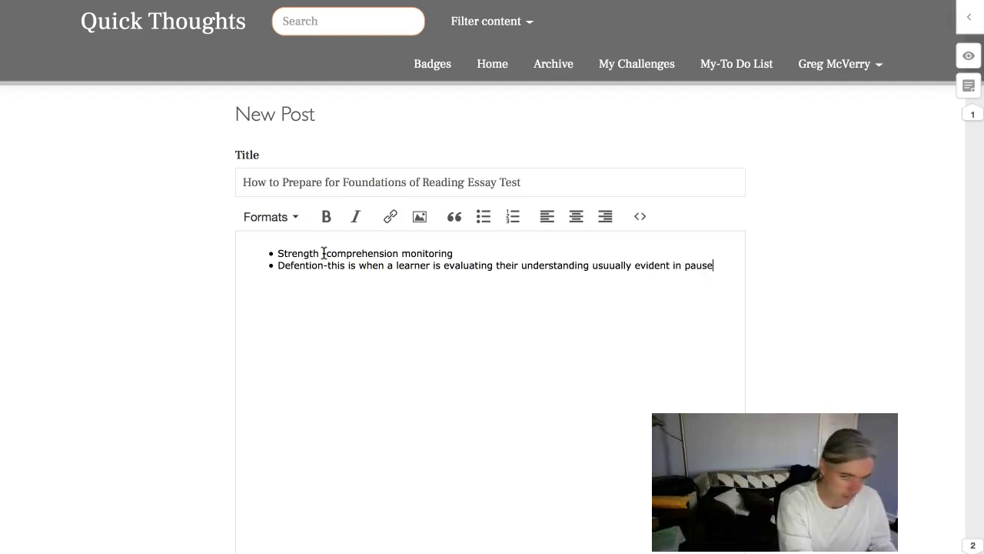
type("s and self co")
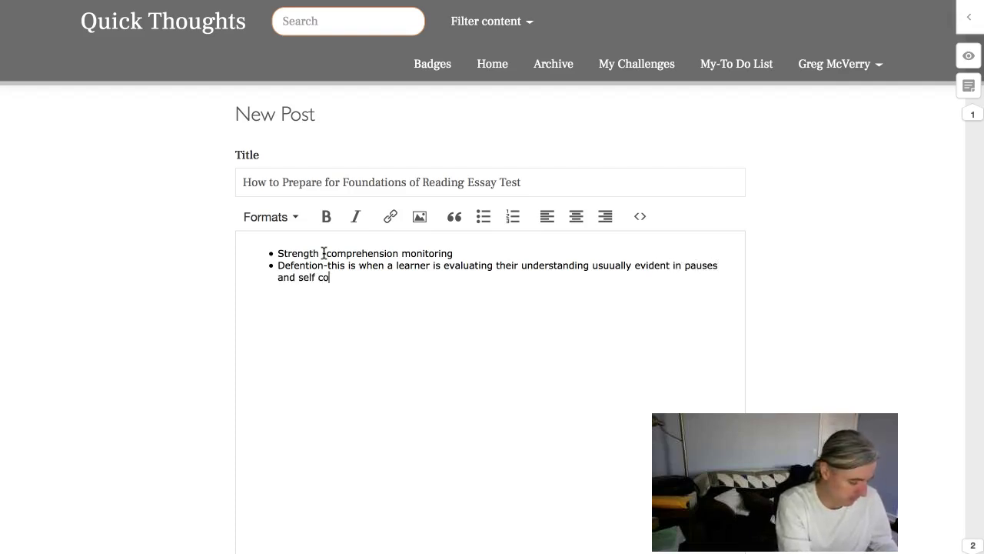
type("recctions")
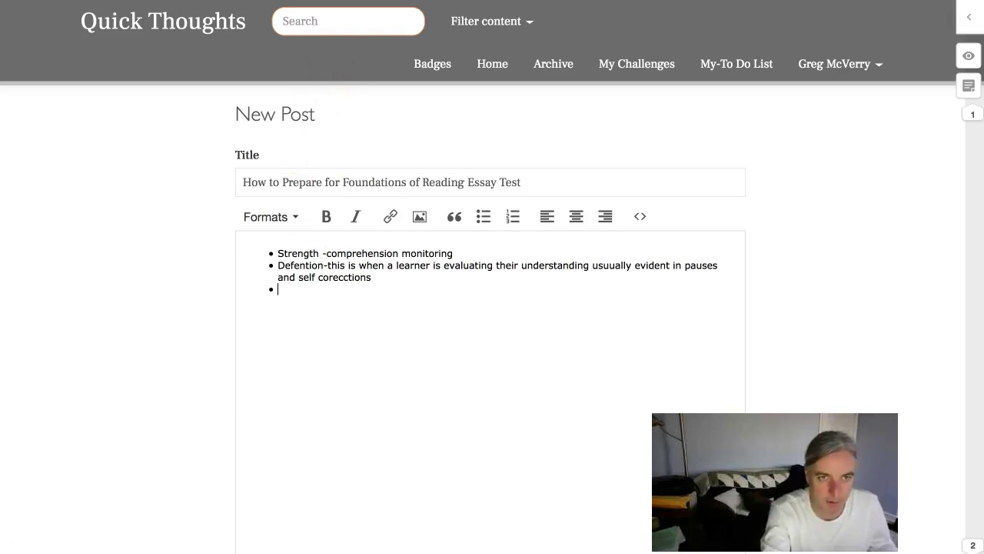
Examine the marked oral reading passage on page 45 of the practice test for pauses and self-corrections around "goldfish" and "fishbowl"
key("ctrl+Tab")
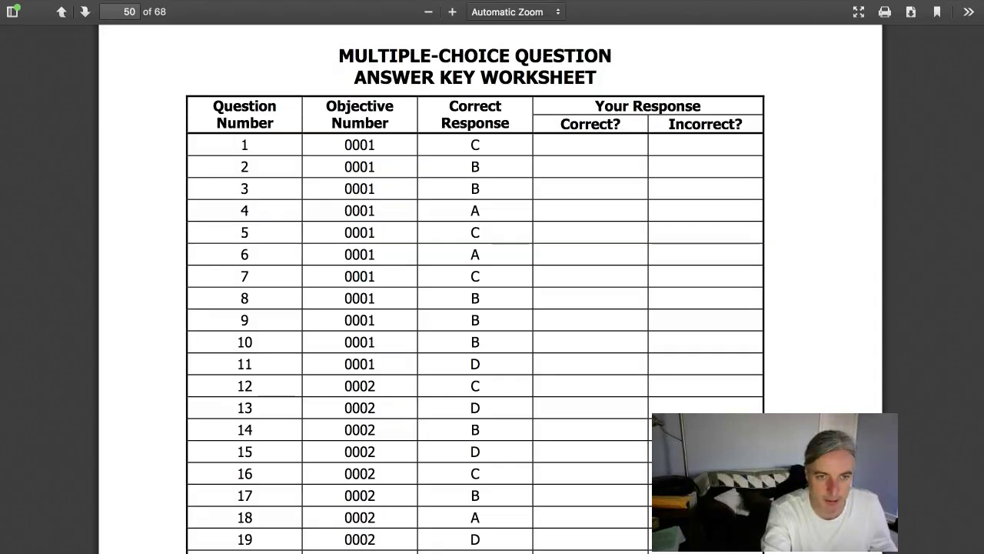
scroll(332, 146, "up", 20)
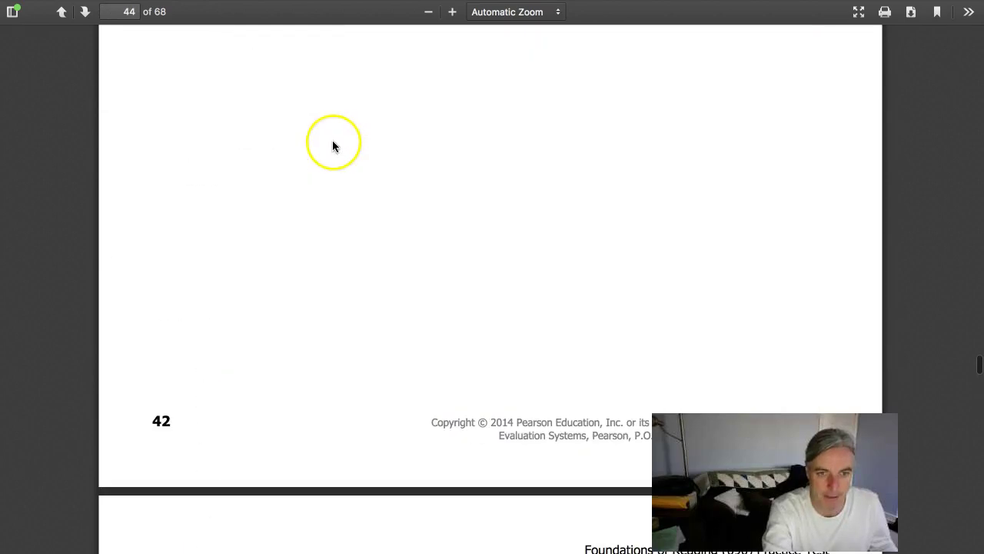
scroll(332, 142, "down", 15)
scroll(338, 145, "down", 4)
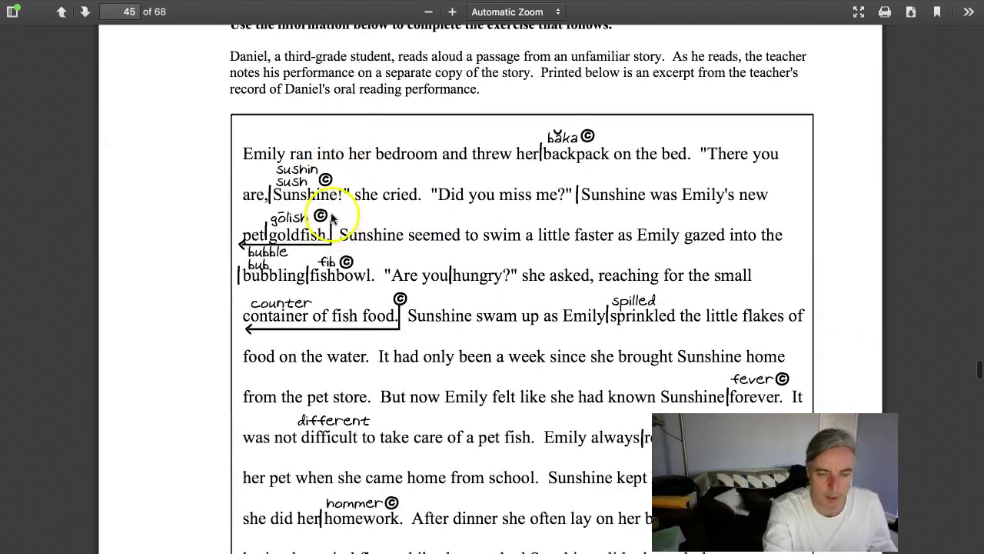
scroll(345, 146, "down", 9)
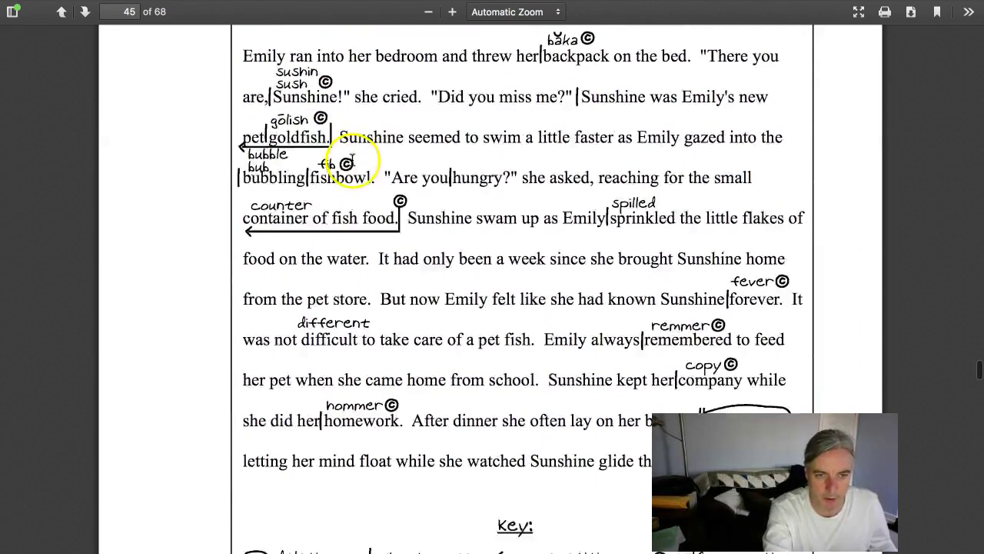
scroll(384, 281, "up", 10)
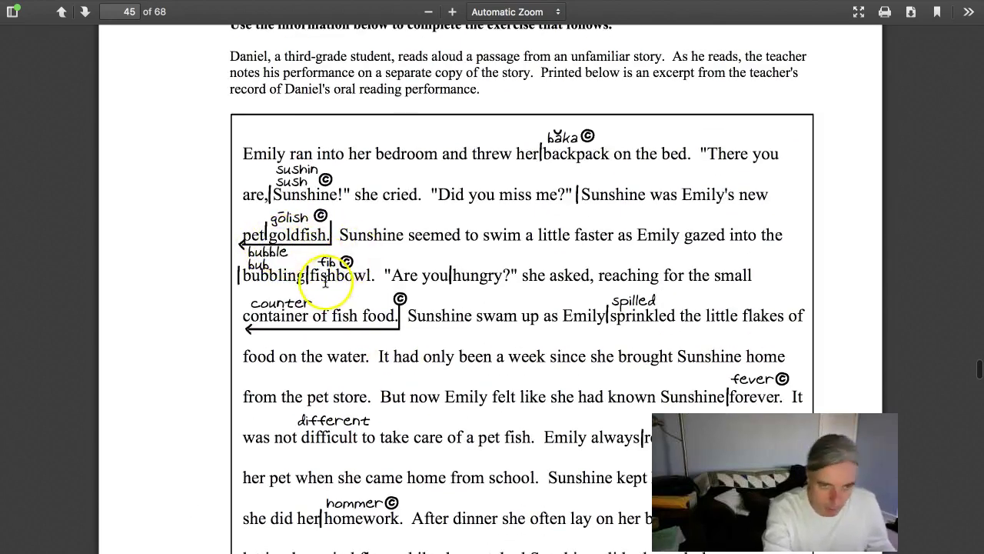
left_click_drag(375, 279, 311, 279)
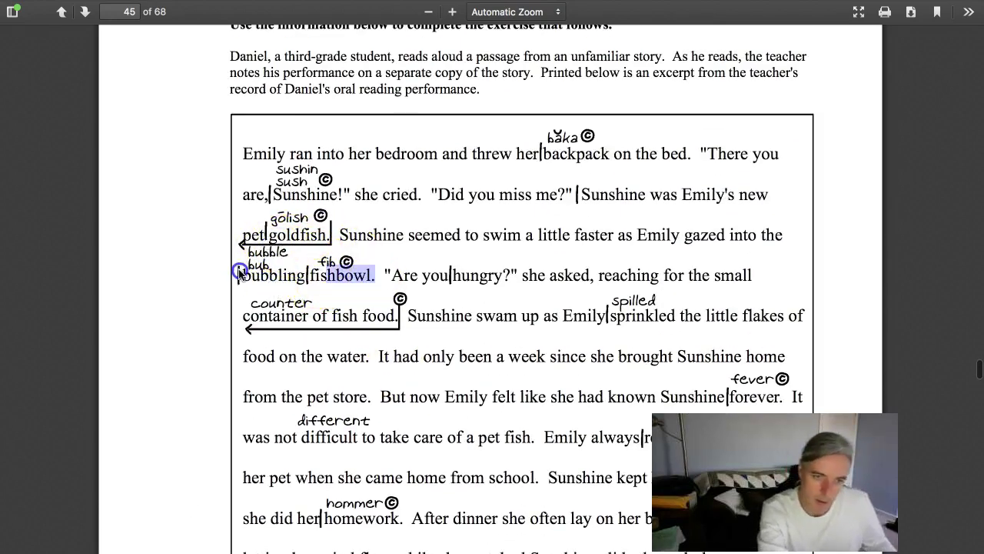
left_click(284, 283)
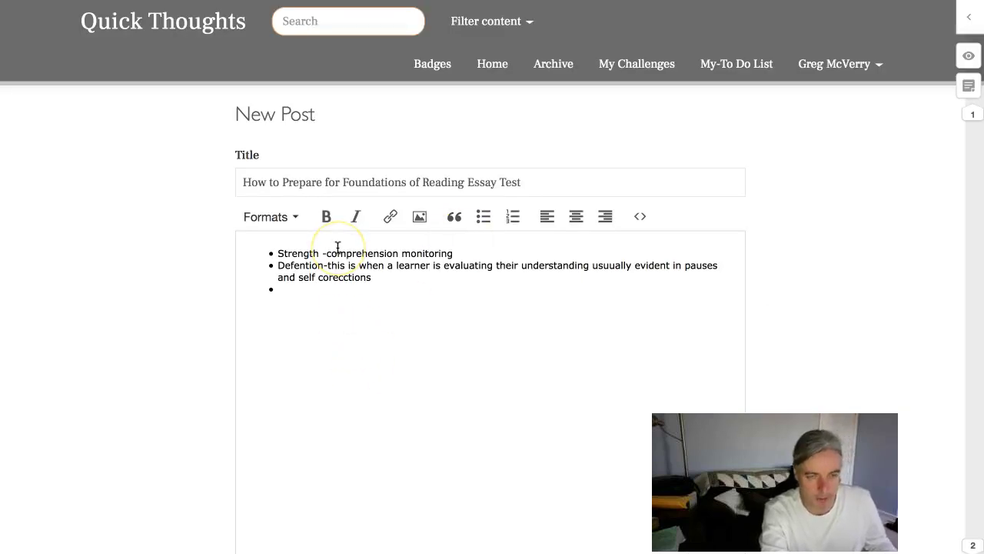
Fill the third bullet of the post with "pauses on unknown words such as goldfish" and start a fourth bullet
type("ca")
key("BackSpace")
key("BackSpace")
type("pauses on co")
key("BackSpace")
key("BackSpace")
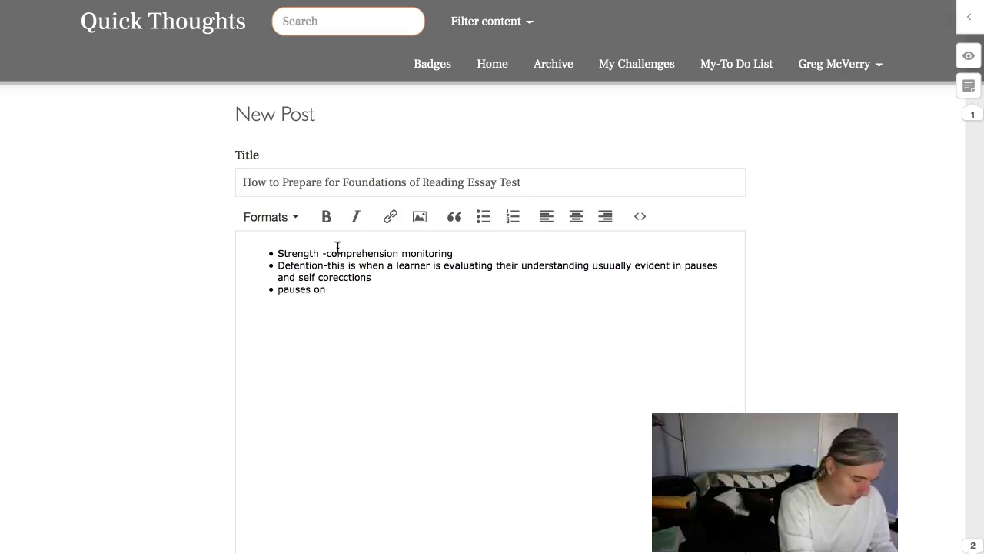
type("unk")
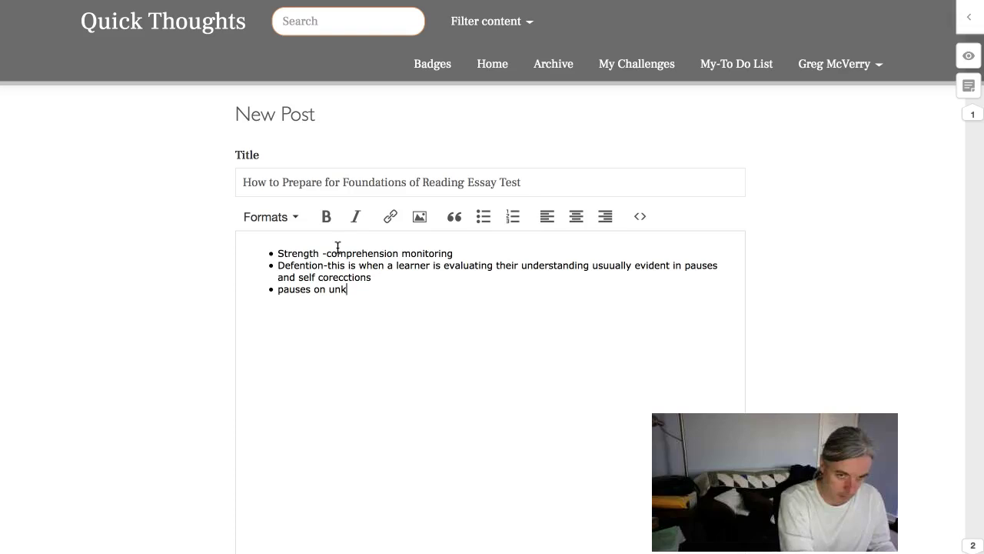
type("nown wor")
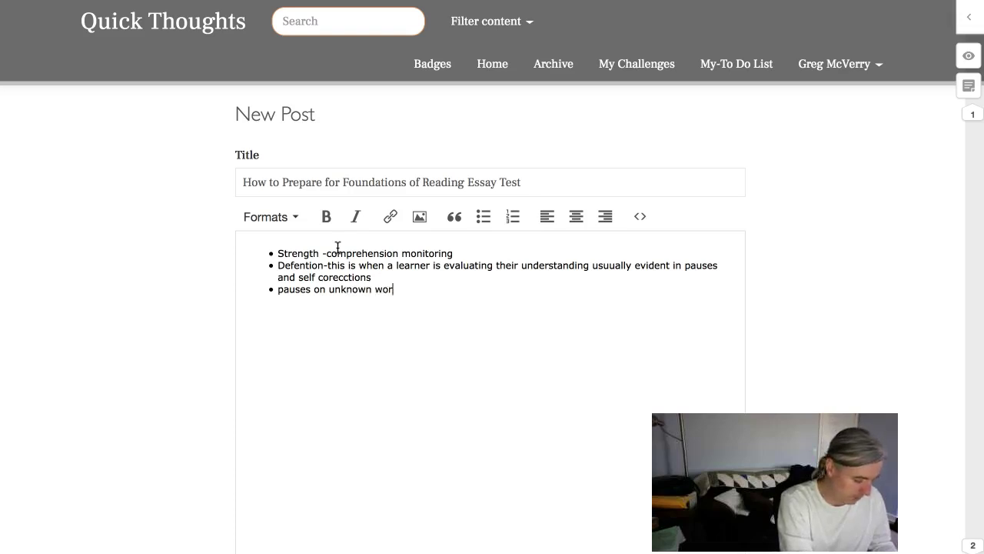
type("ds such as gold")
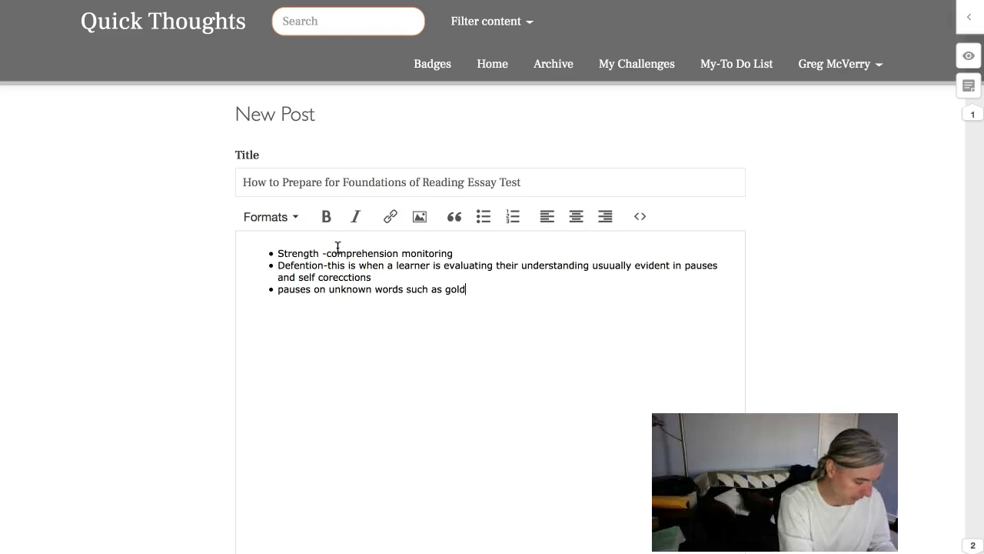
type("fish")
key("BackSpace")
key("BackSpace")
key("BackSpace")
type("ish")
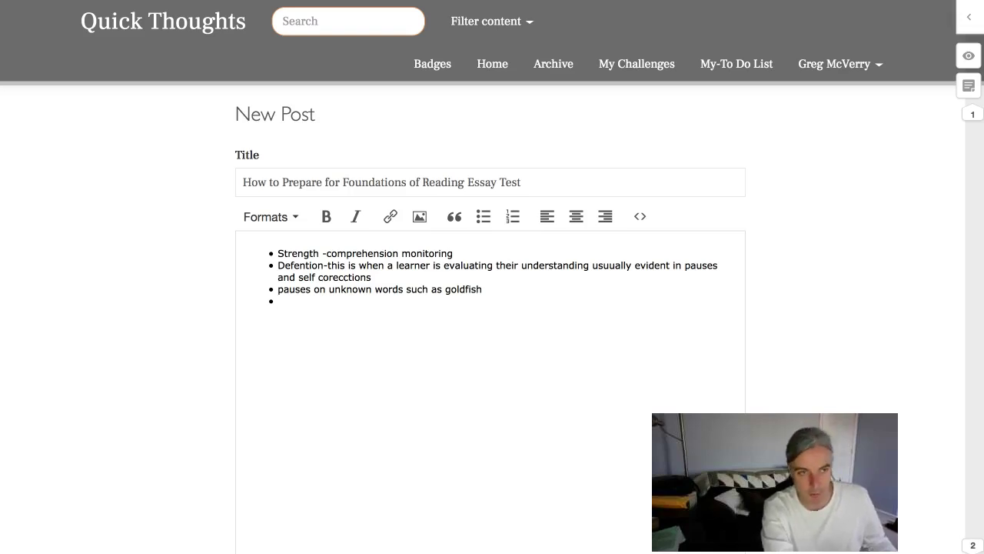
Check the passage for self-correction examples and write the fourth bullet as "uses self corrections such as remmer and then remember and"
key("ctrl+Tab")
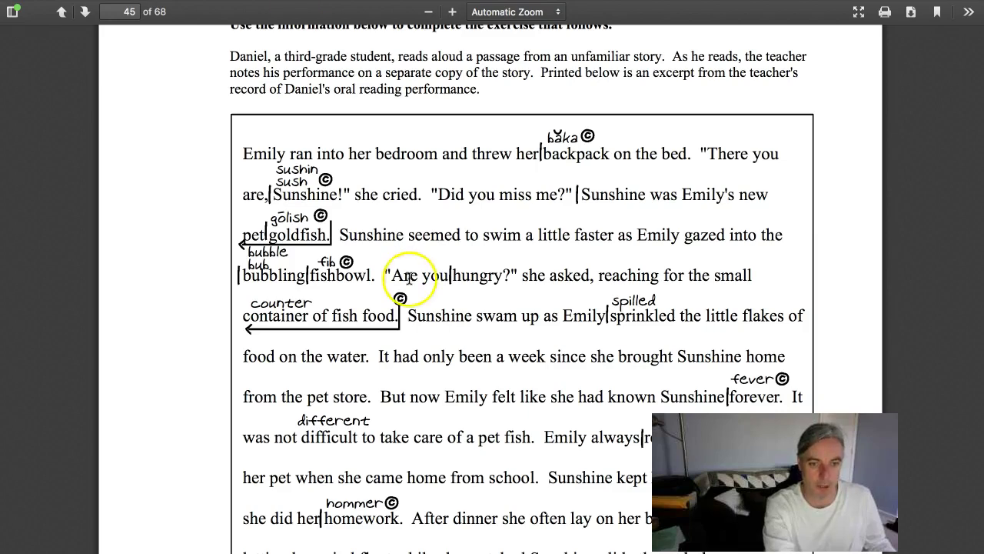
scroll(411, 281, "down", 3)
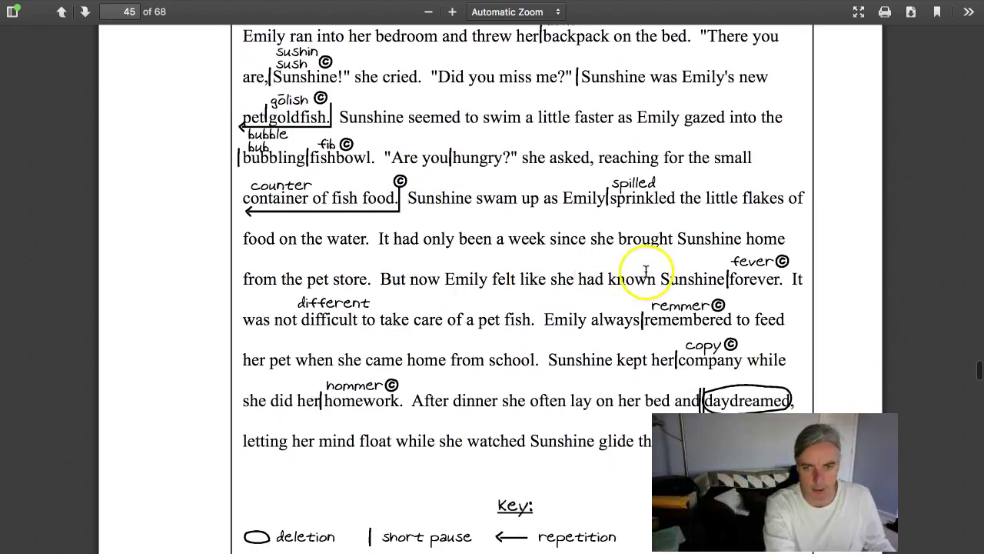
scroll(749, 273, "down", 1)
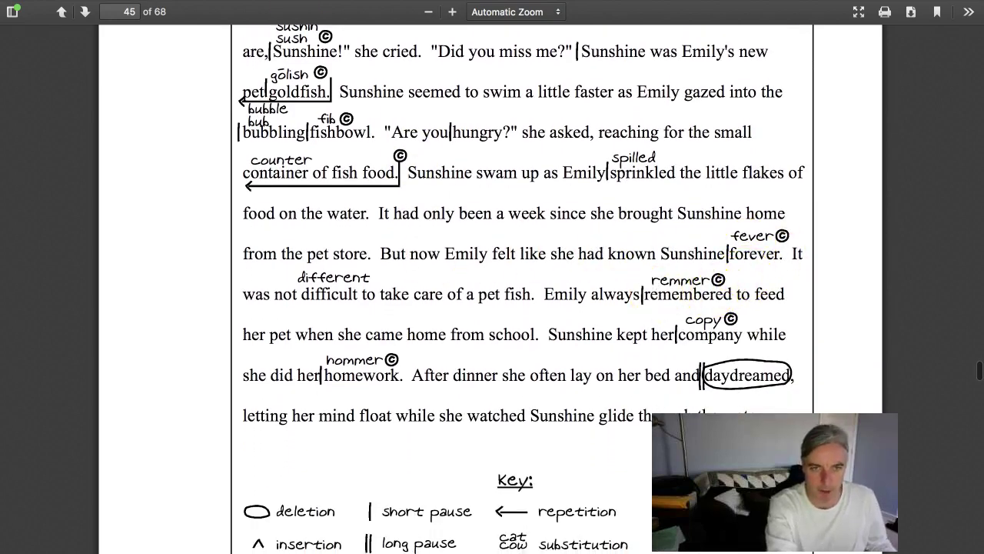
key("ctrl+Tab")
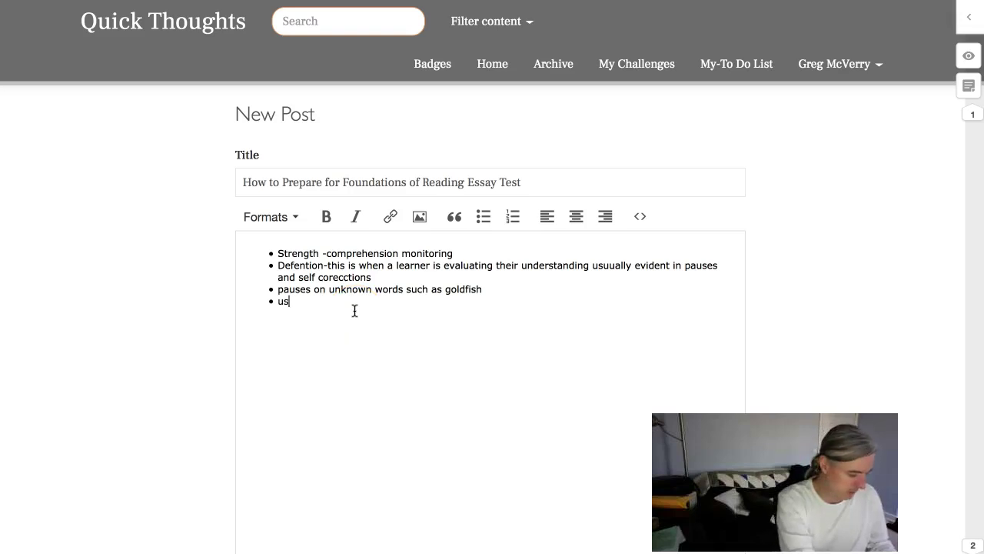
type("e ")
type(" self cor")
type("eections such as remme")
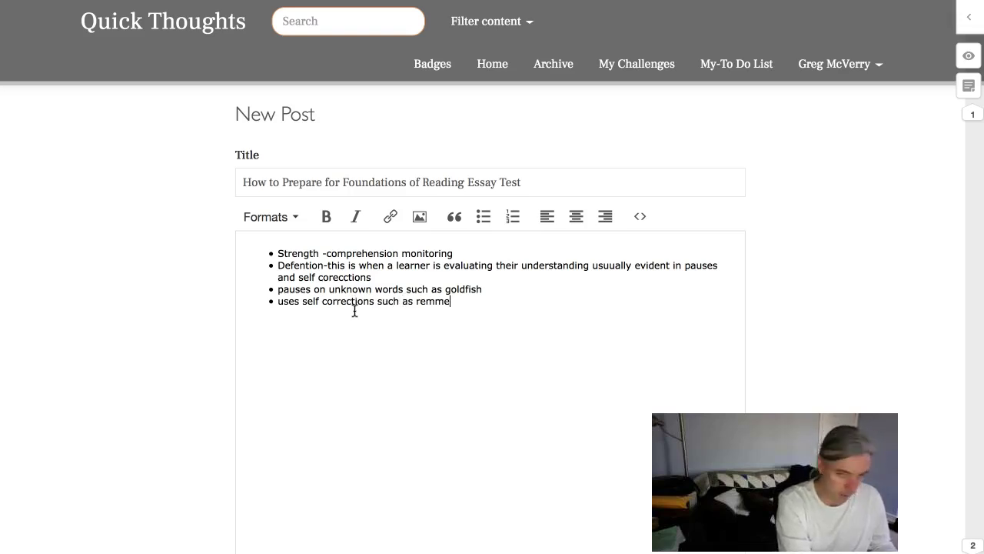
type("r and then remember and")
Look up another self-correction in the passage and complete the fourth bullet with "copy and company"
left_click(376, 169)
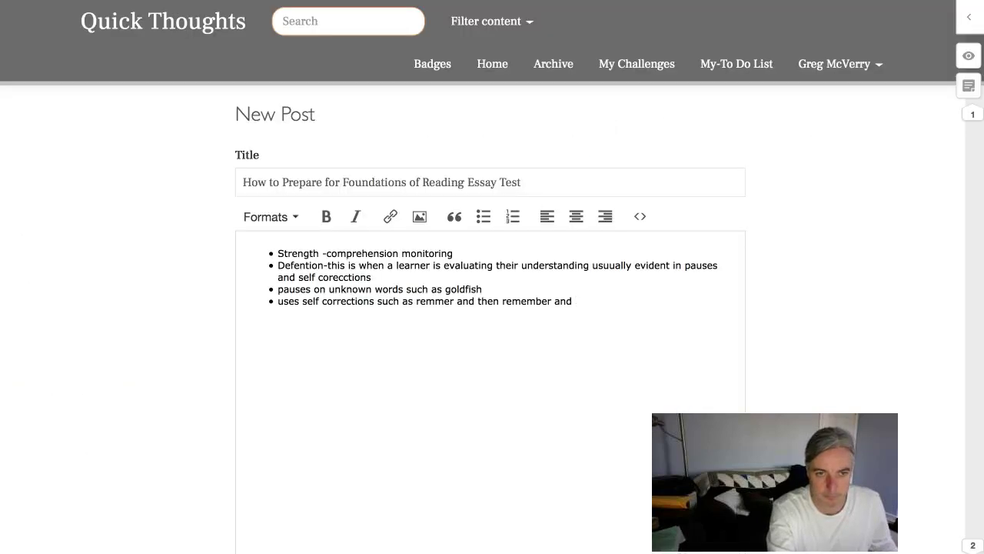
key("ctrl+Tab")
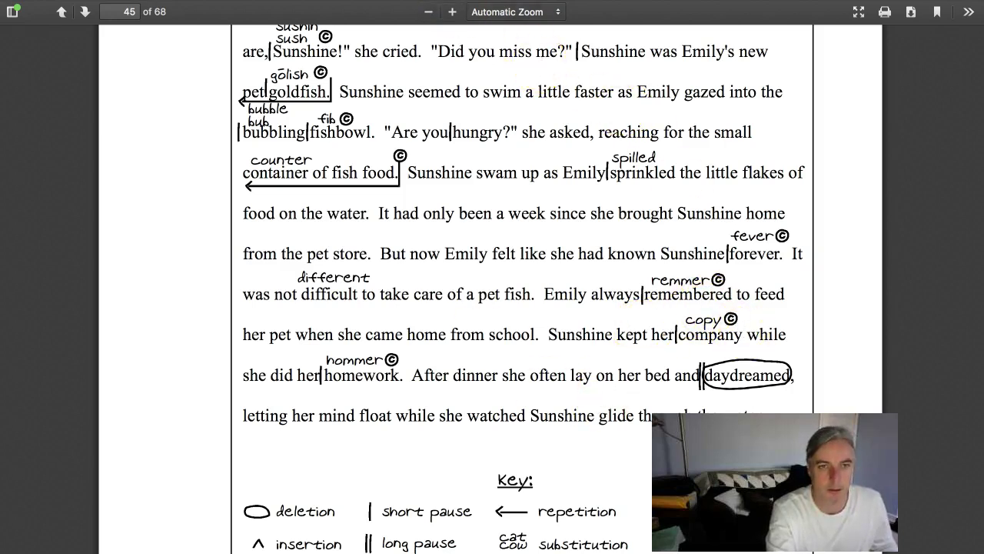
key("ctrl+Tab")
type("copy an")
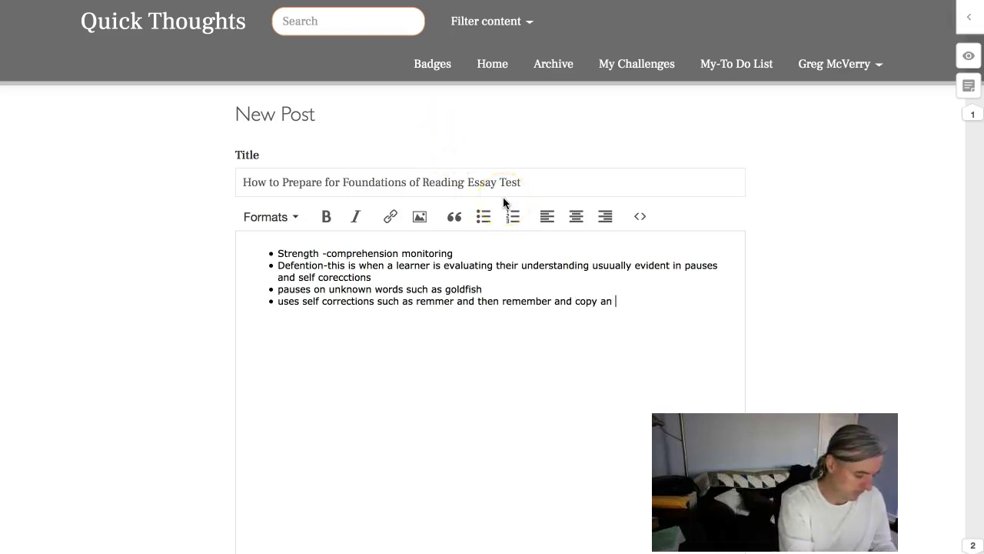
key("BackSpace")
type("d company")
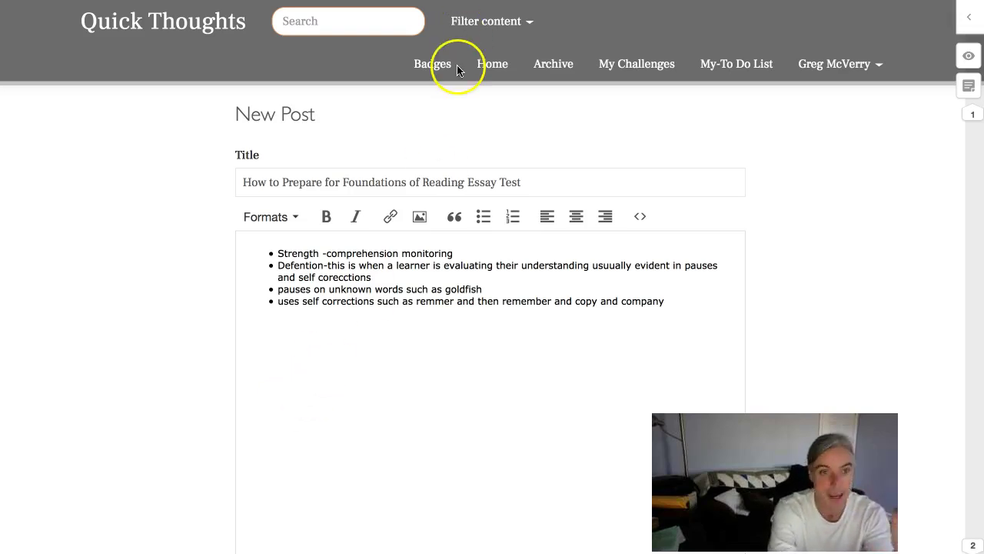
Reread the Open-Response Item Assignment #2 prompt on word identification strategies and start a new paragraph below the post's bulleted list
key("ctrl+Tab")
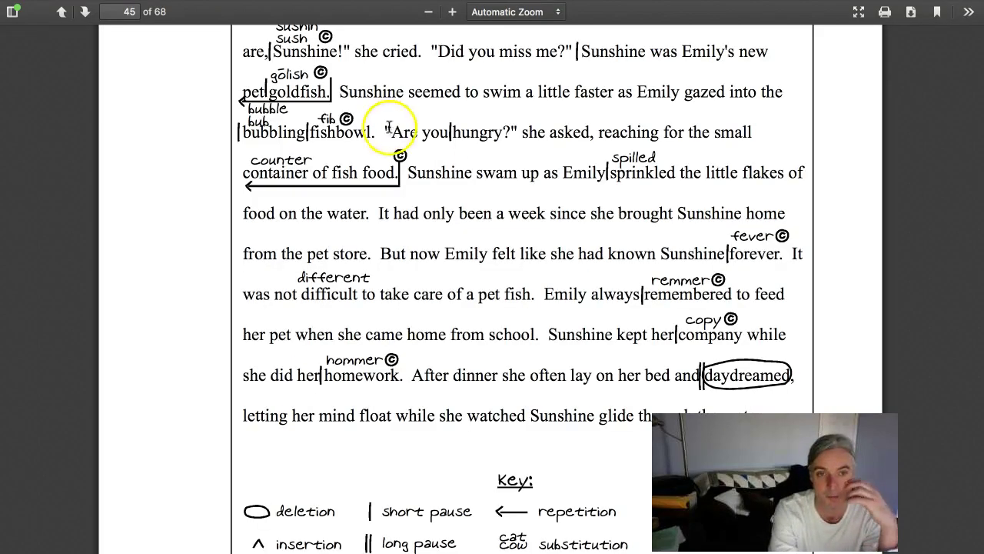
scroll(395, 132, "up", 5)
scroll(399, 143, "down", 4)
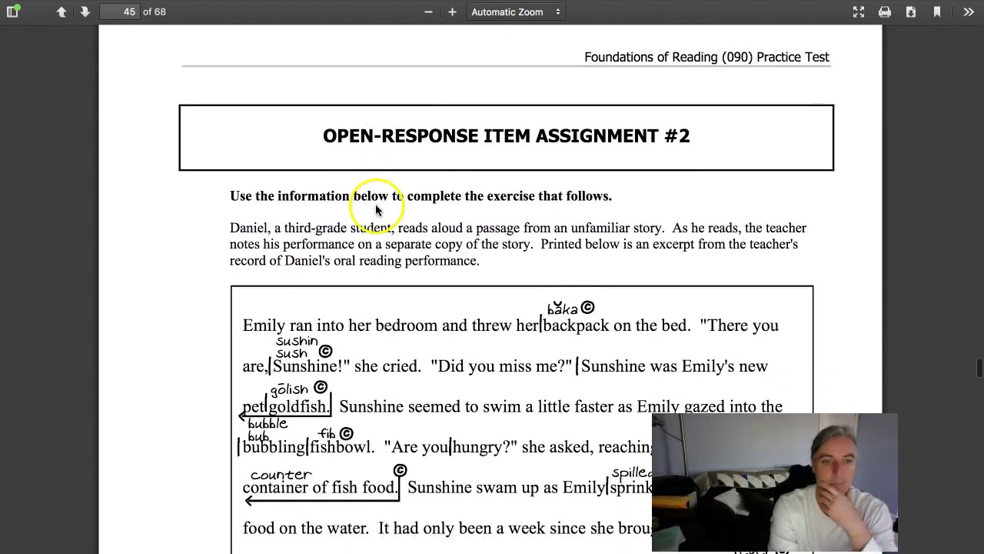
scroll(268, 223, "down", 20)
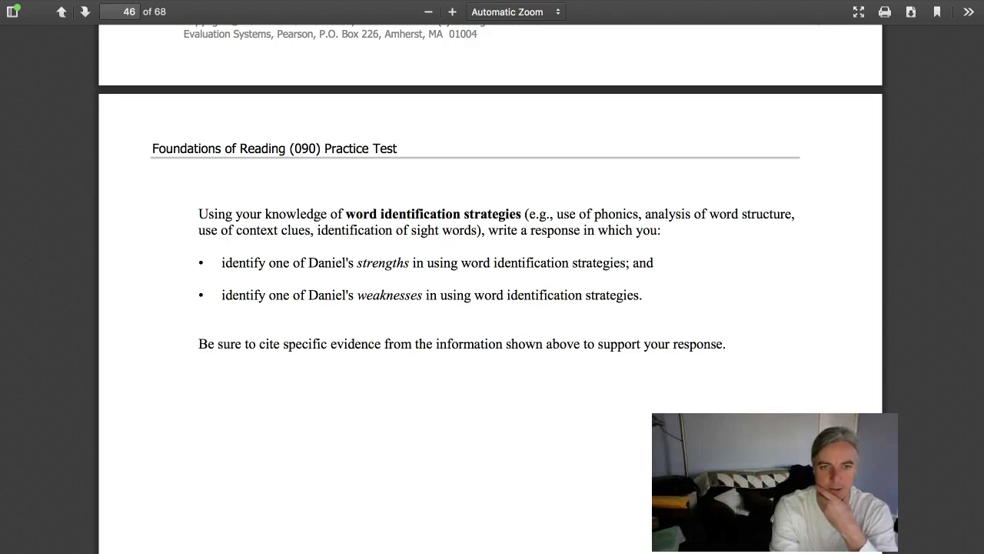
key("super+Tab")
left_click(285, 358)
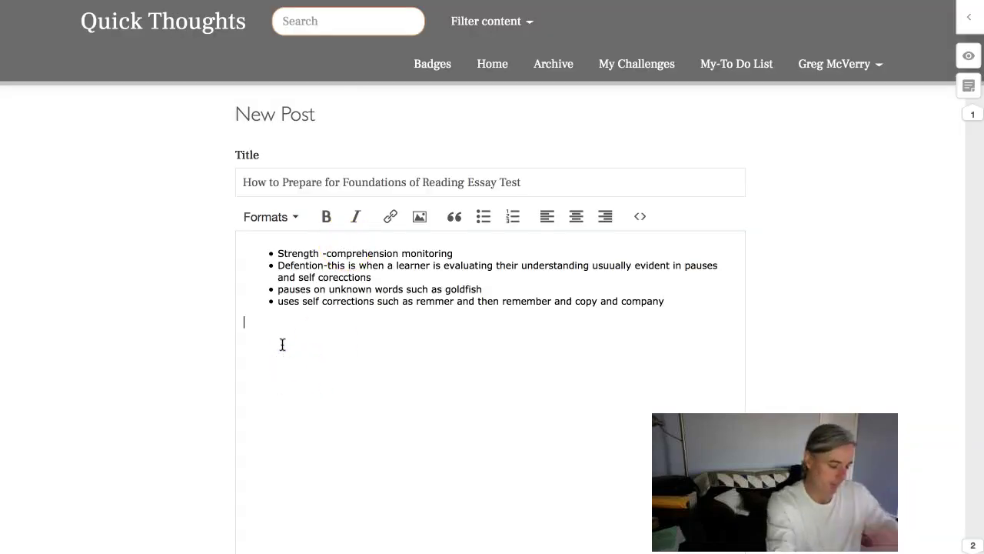
Begin the paragraph with "One strength", the student's first name in lowercase, and "has in word attack strategy is....."
type("One stren")
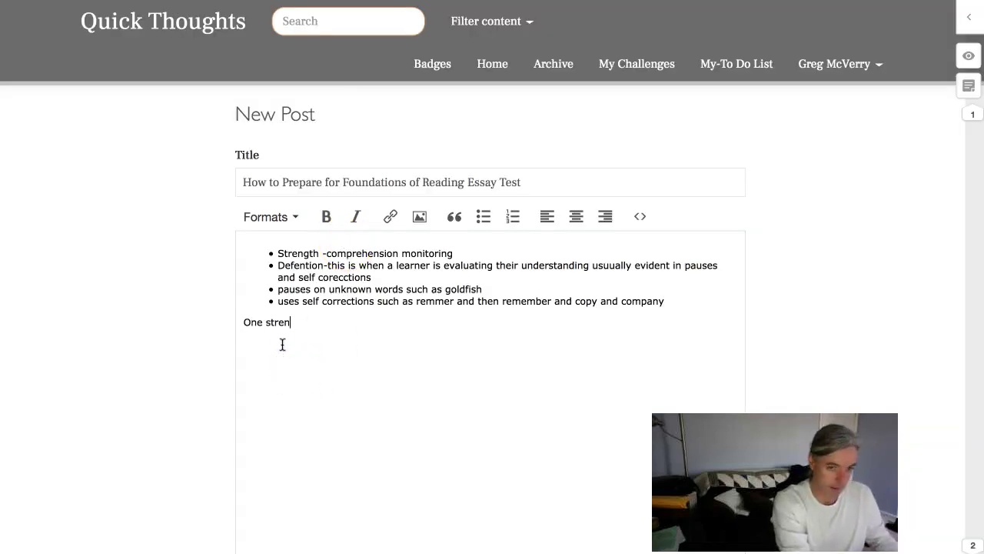
type("gth daniel has in wor")
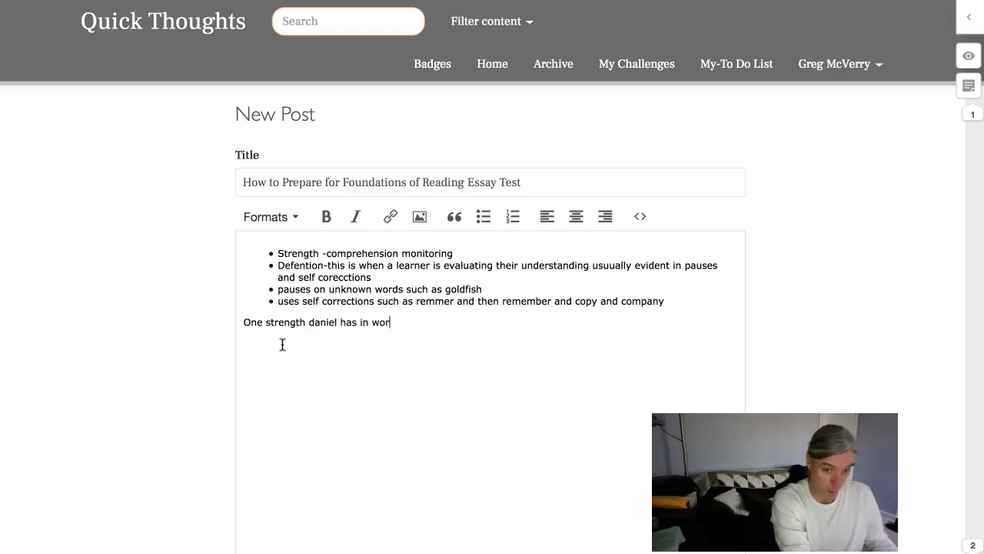
type("d attack")
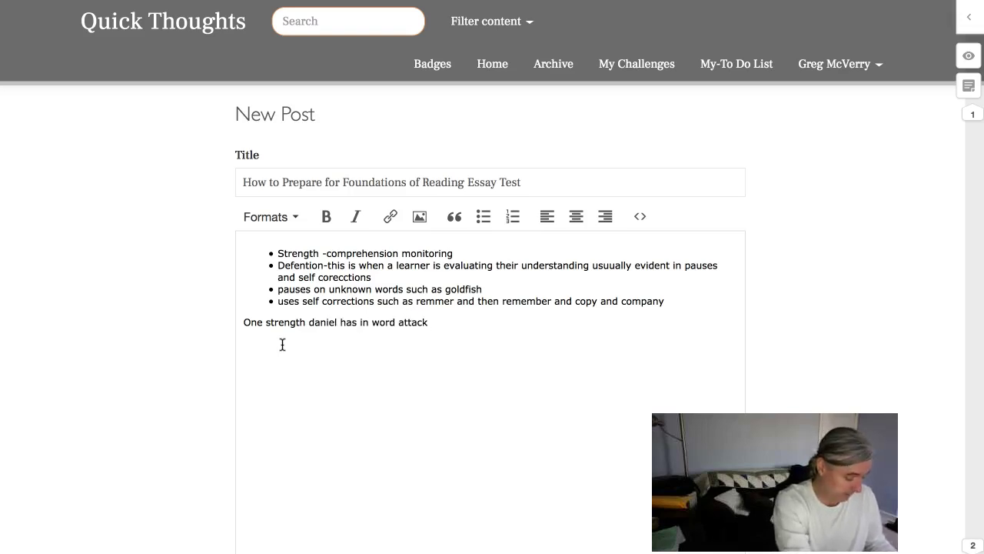
type(" strageuy")
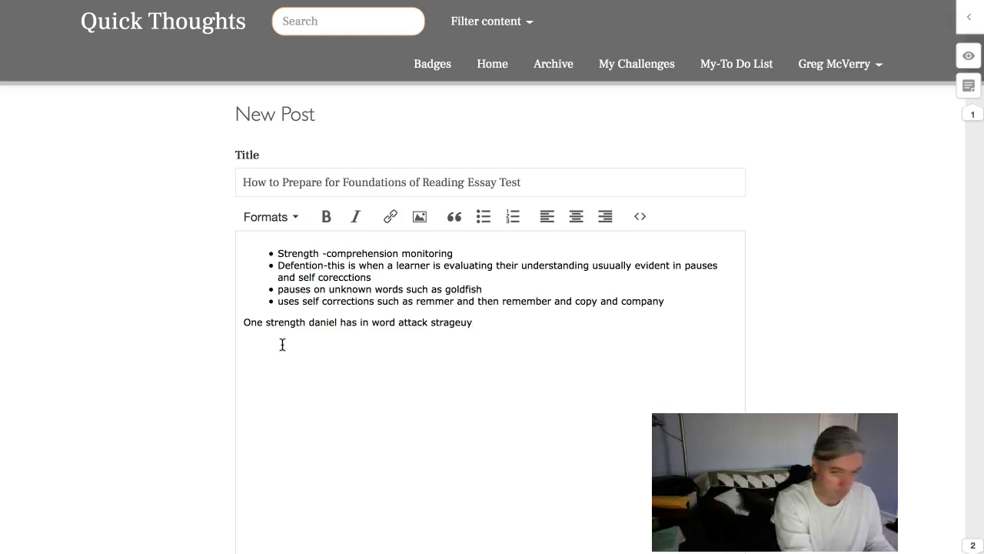
key("BackSpace")
key("BackSpace")
key("BackSpace")
key("BackSpace")
type("tegy ius....")
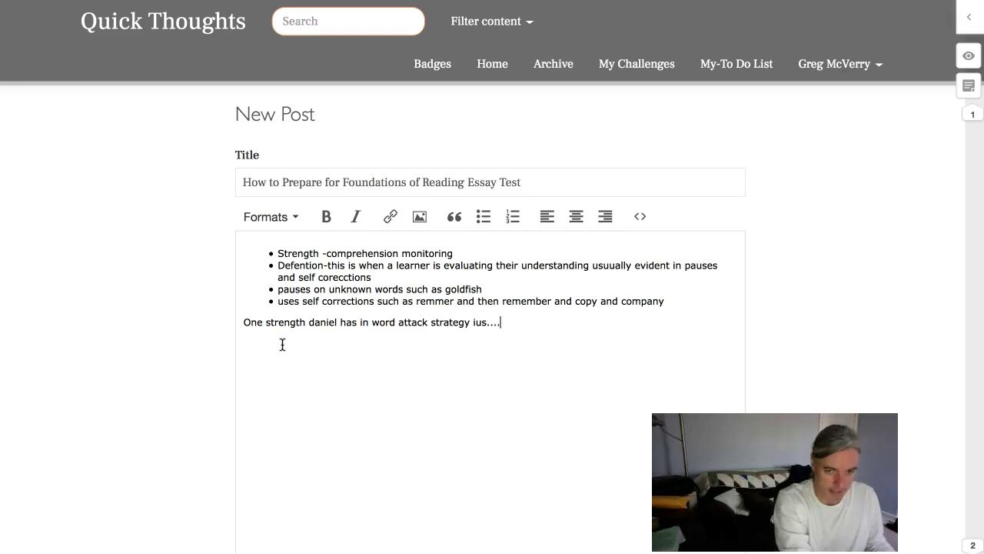
key("BackSpace")
key("BackSpace")
key("BackSpace")
key("BackSpace")
key("BackSpace")
key("BackSpace")
type("s")
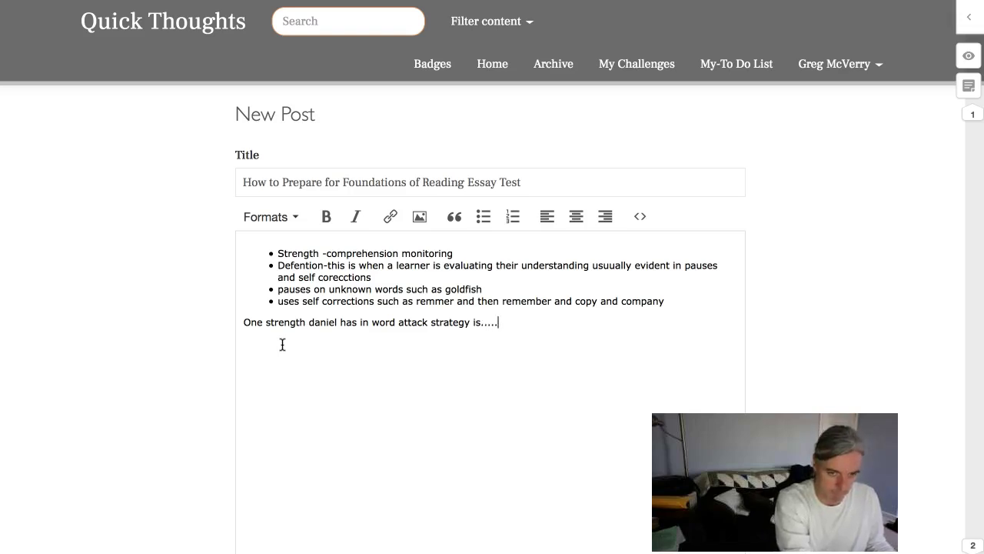
Continue the strength template sentence with "fill in the blank, This ......fill definition...."
key("BackSpace")
type("ll in the blank,")
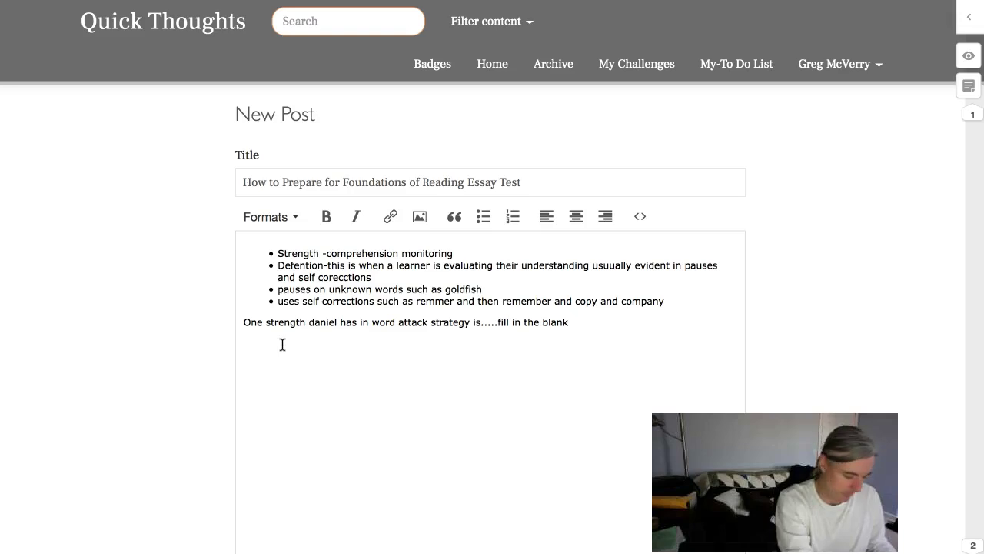
type("This ......")
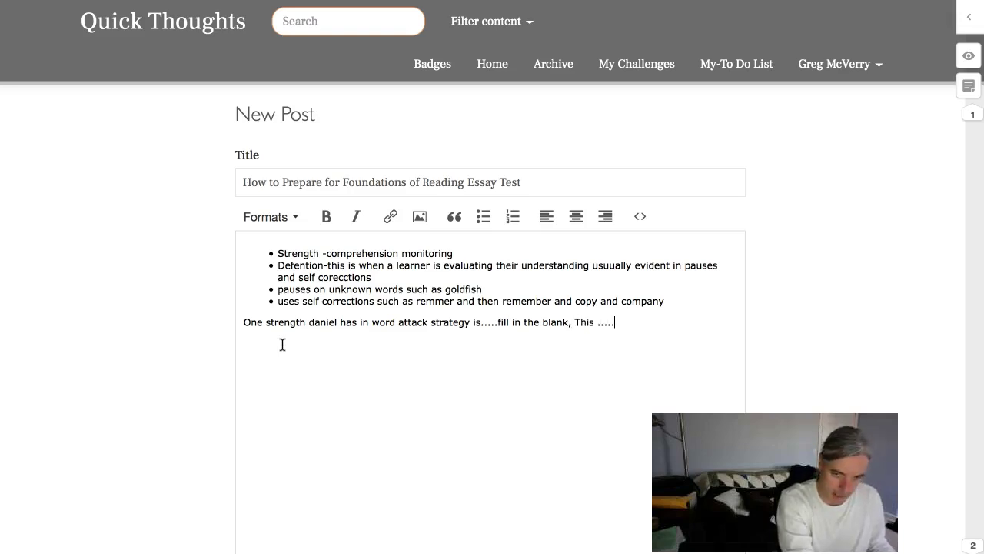
type("fill defi")
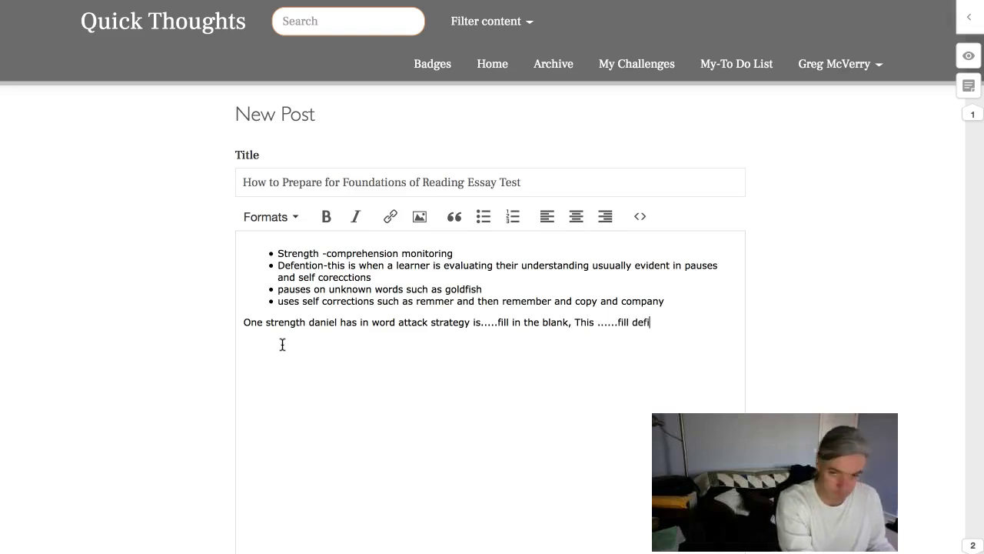
type("nition.....")
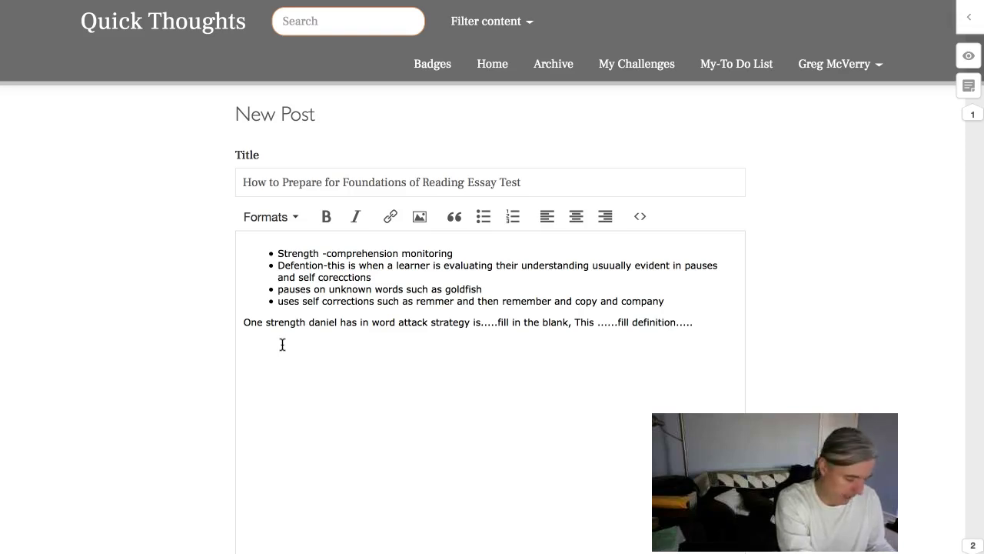
Add "For example...." after the definition placeholder in the strength template
type("example")
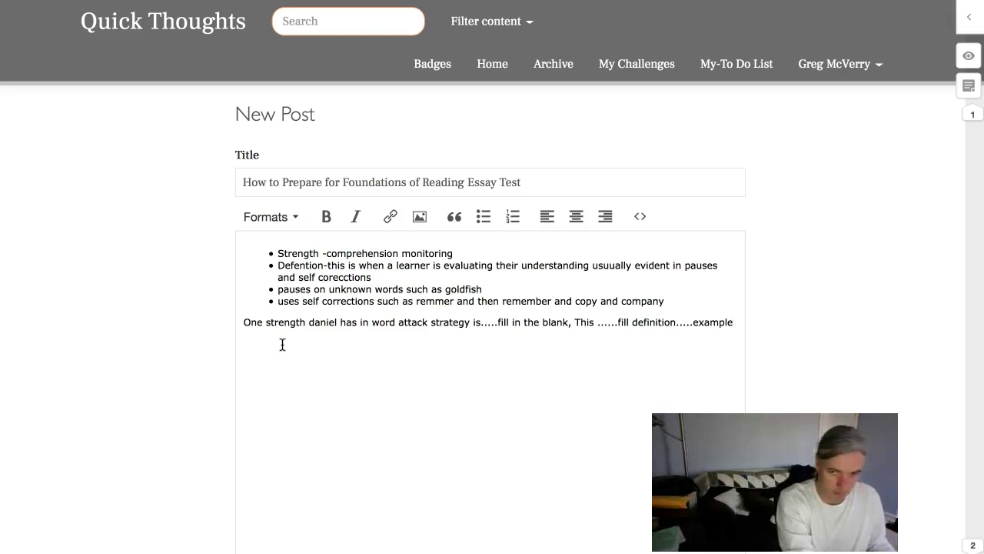
type(" a")
key("BackSpace")
key("BackSpace")
key("BackSpace")
key("BackSpace")
key("BackSpace")
key("BackSpace")
key("BackSpace")
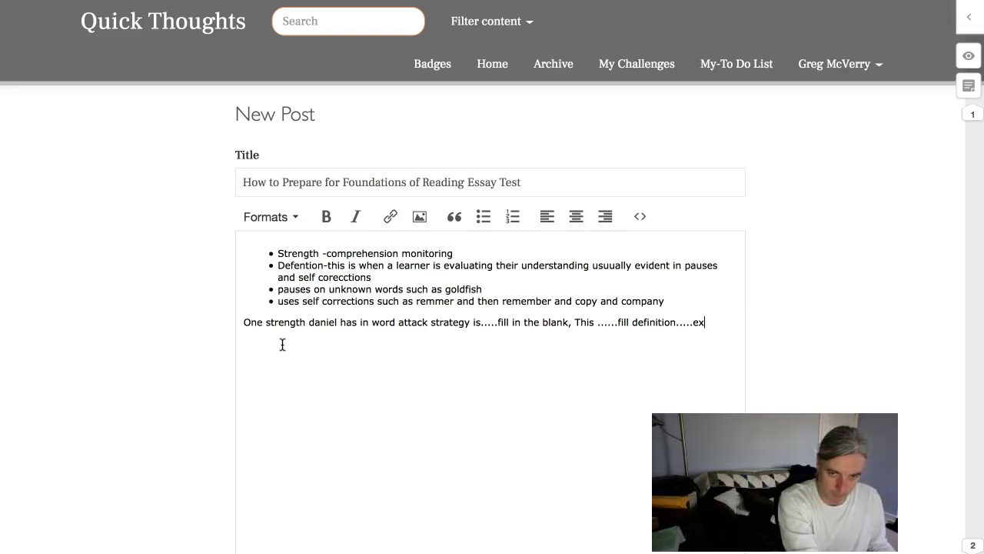
key("BackSpace")
key("BackSpace")
key("BackSpace")
type("For ex")
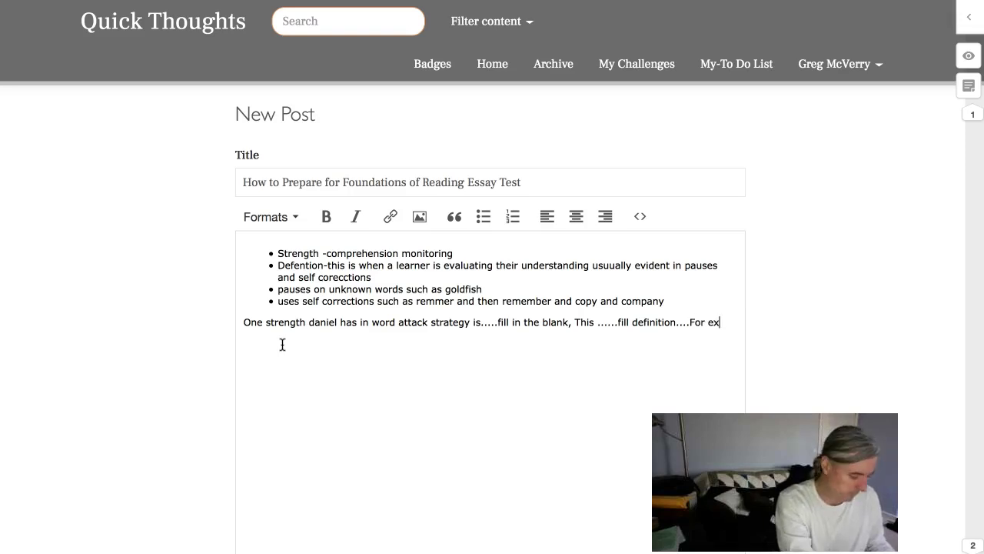
type("ample....")
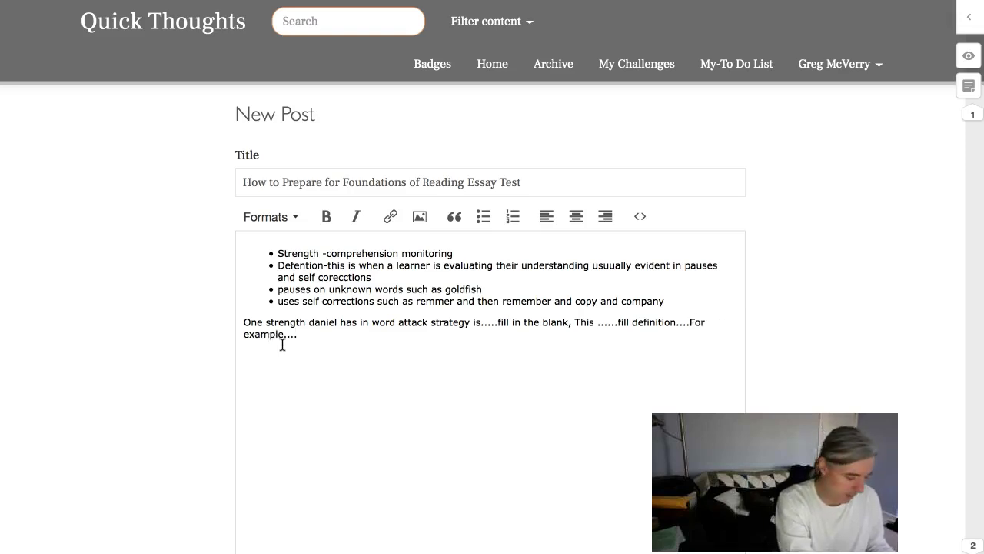
Finish the strength template with "Also illustrated in...."
type("Also ")
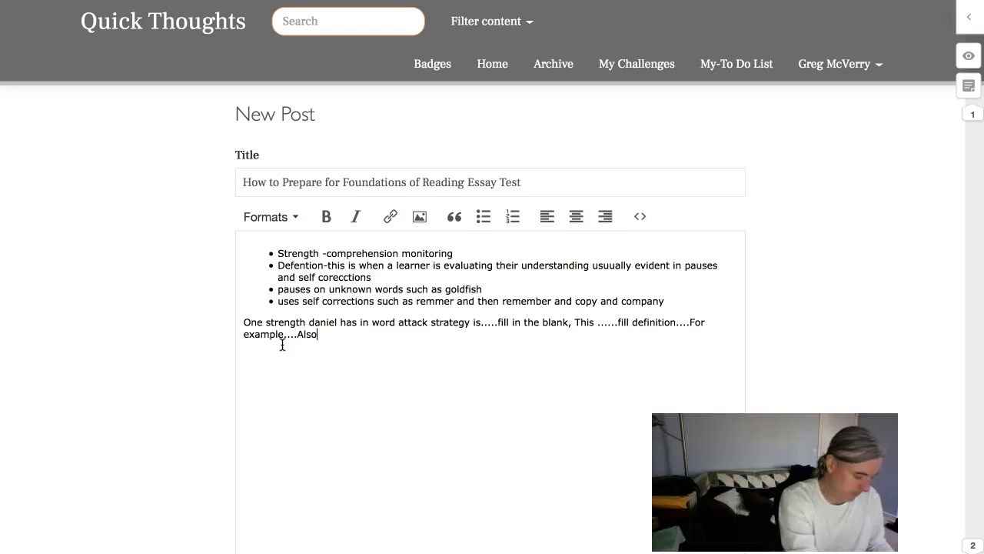
type("illustrated i")
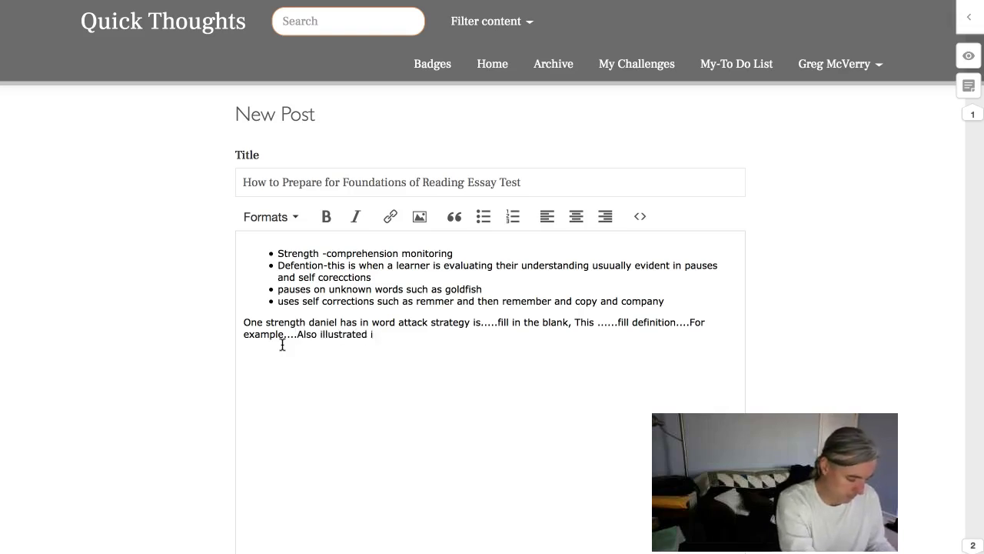
type("n....")
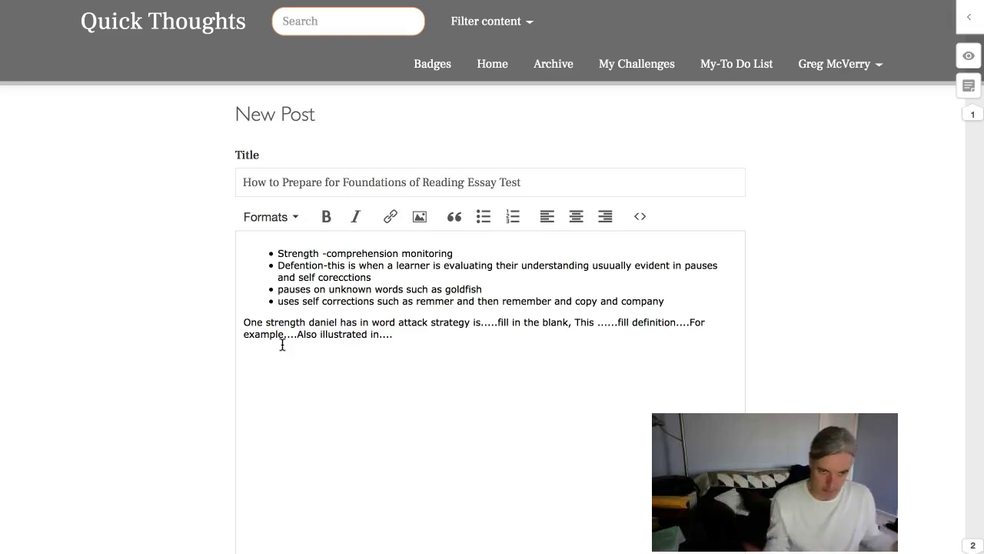
Duplicate the whole strength template paragraph directly below itself
scroll(276, 342, "down", 1)
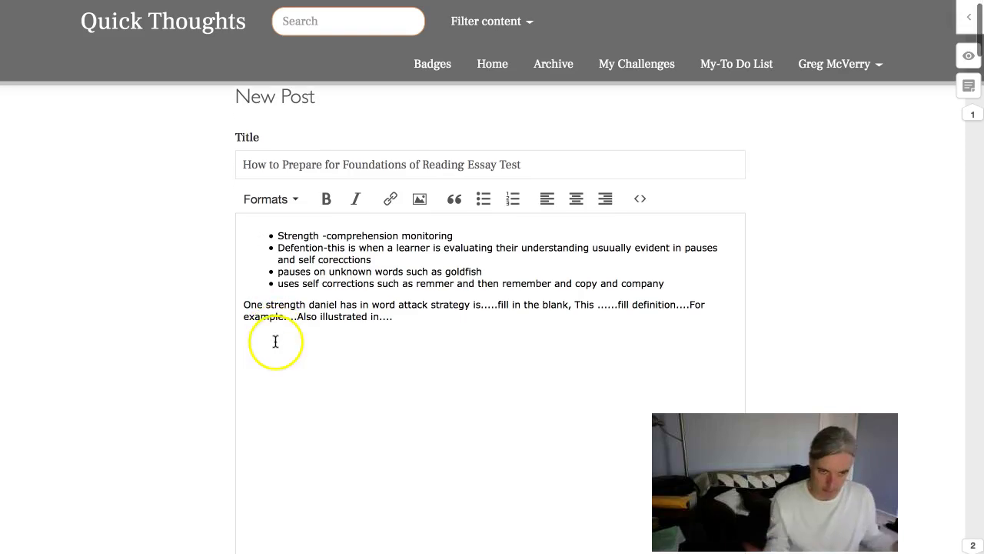
left_click_drag(403, 325, 233, 308)
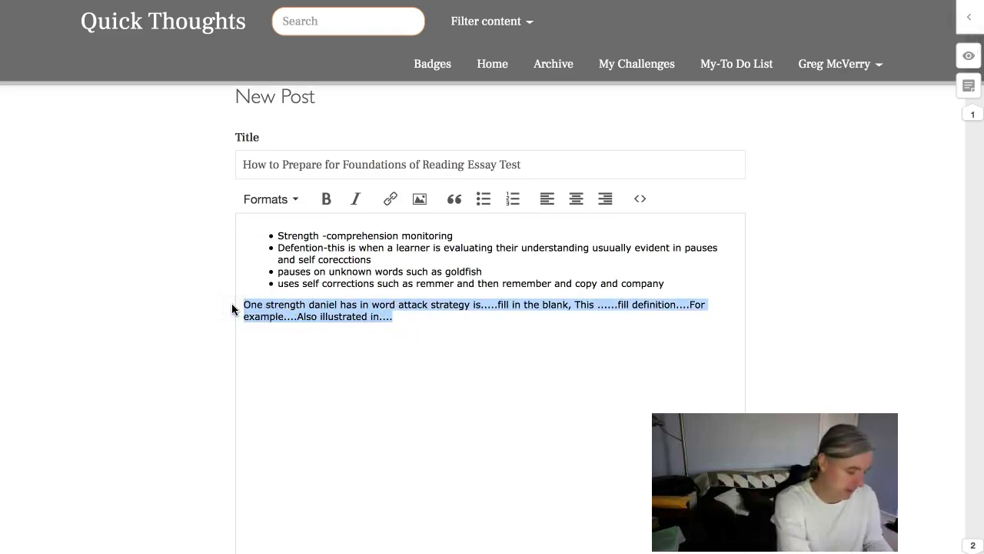
key("ctrl+c")
left_click(253, 346)
key("ctrl+v")
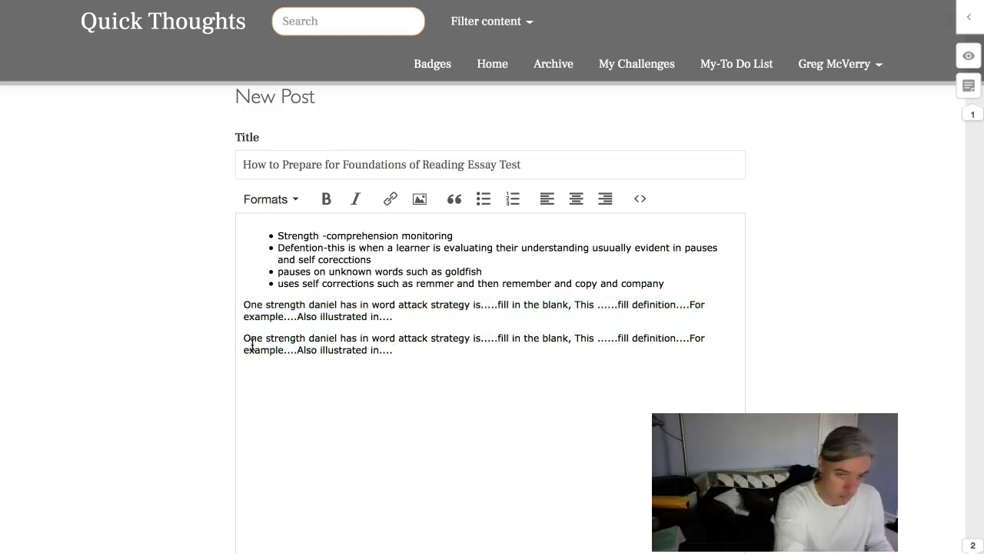
Replace "strength" with "weakness" in the second template paragraph
double_click(264, 339)
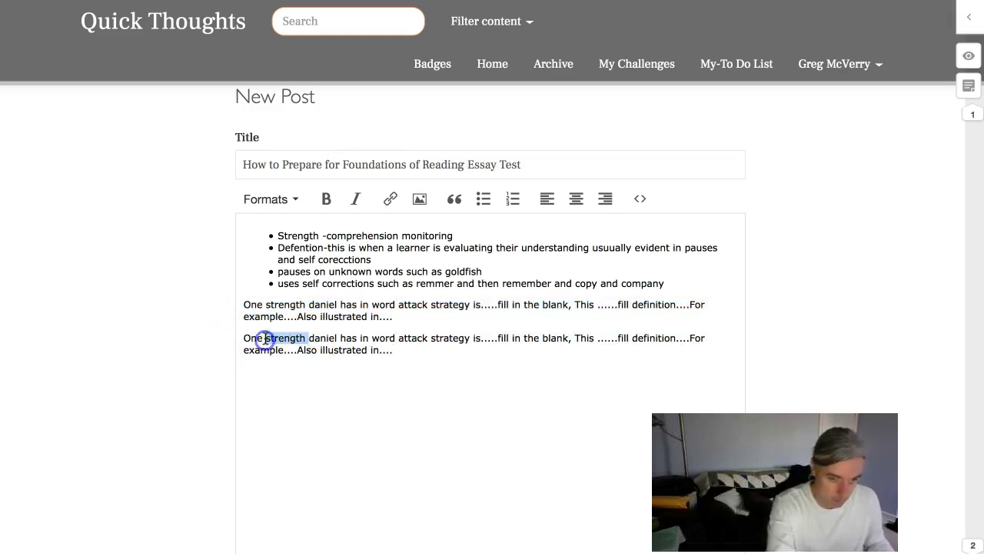
type("weaken")
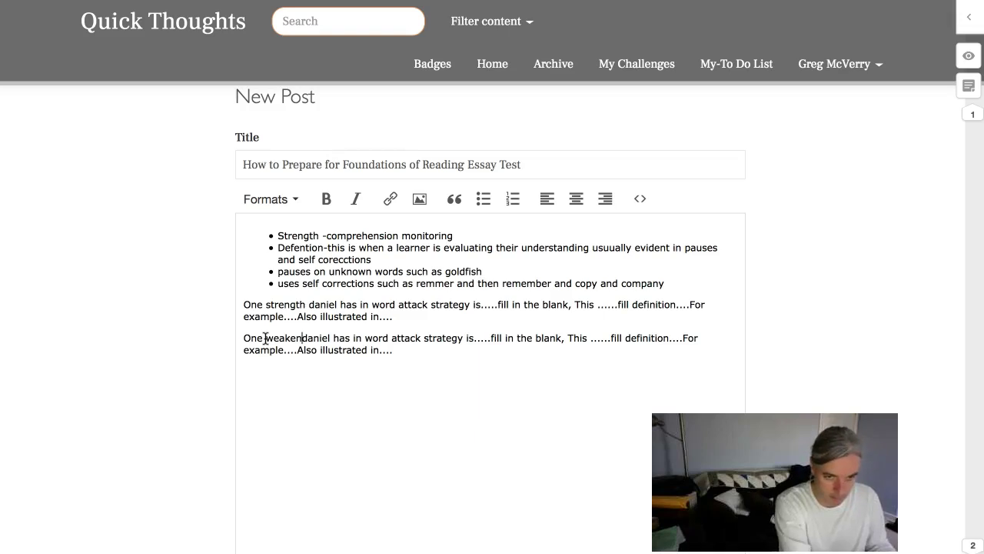
key("BackSpace")
key("BackSpace")
type("ness")
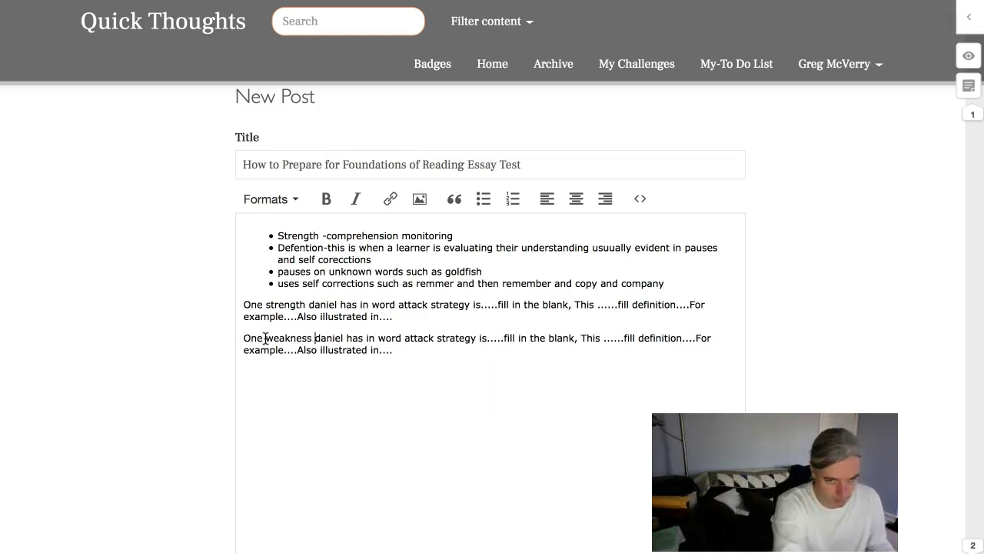
Capitalize the student's name in both the weakness and the strength template paragraphs
left_click(323, 338)
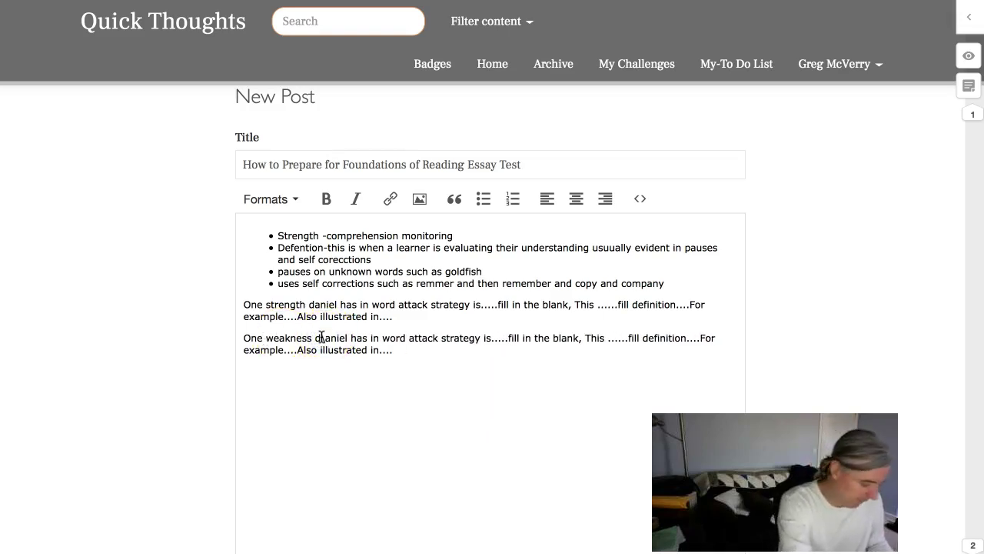
key("BackSpace")
type("D")
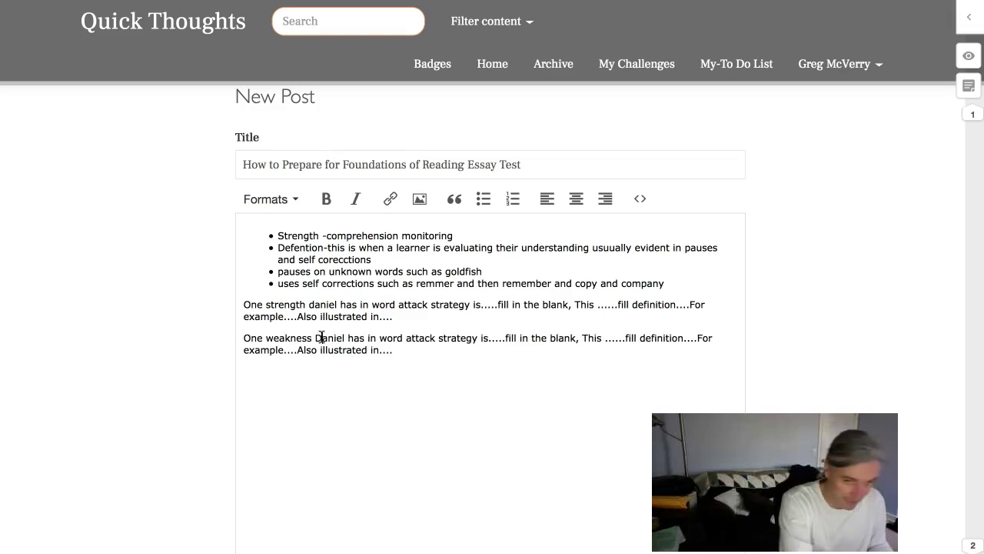
left_click(326, 350)
left_click(315, 304)
key("BackSpace")
type("D")
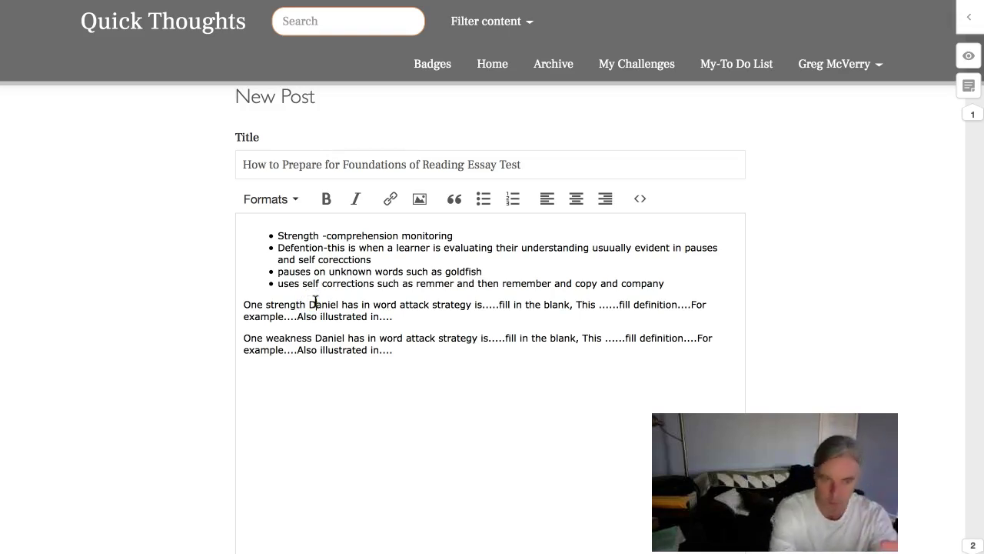
Start a new empty paragraph below the weakness template
left_click(336, 370)
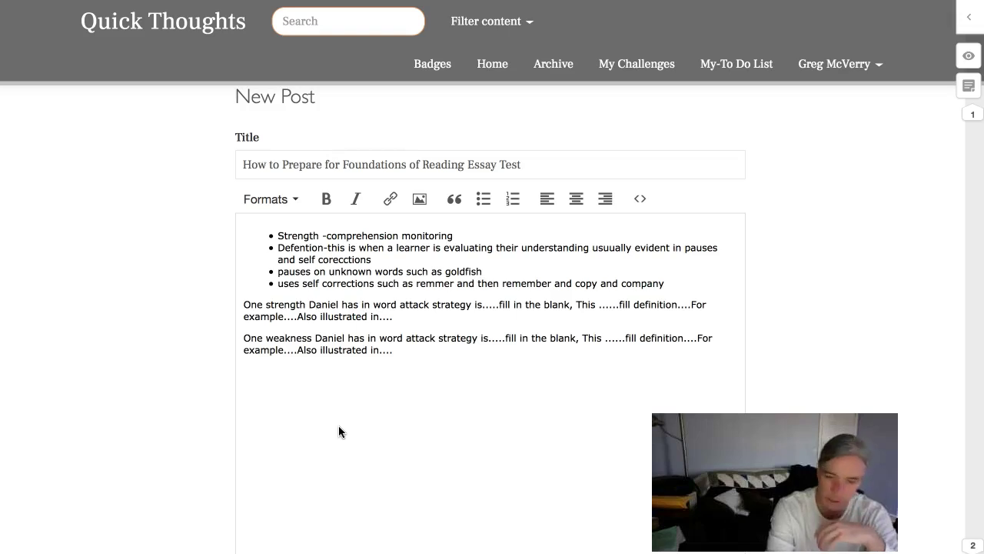
left_click(415, 352)
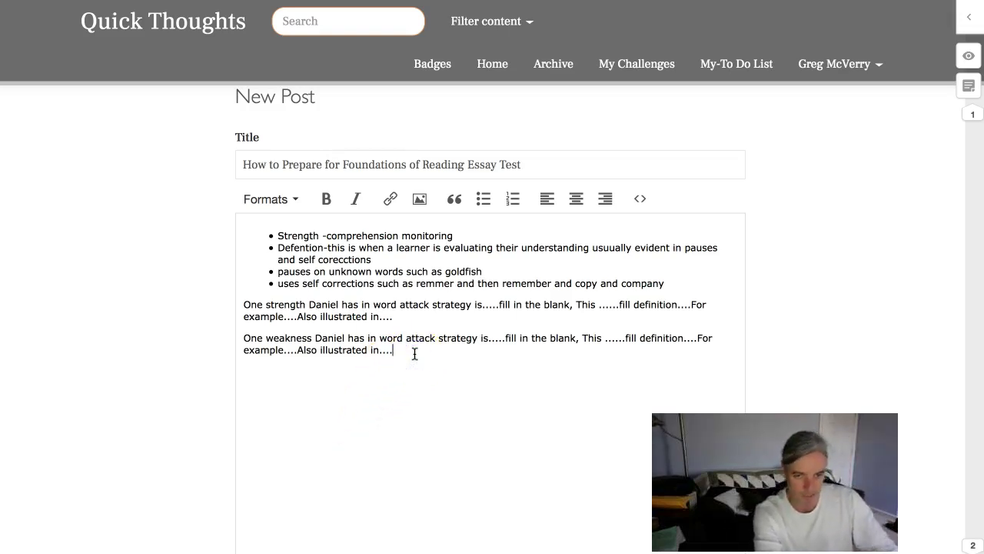
key("Return")
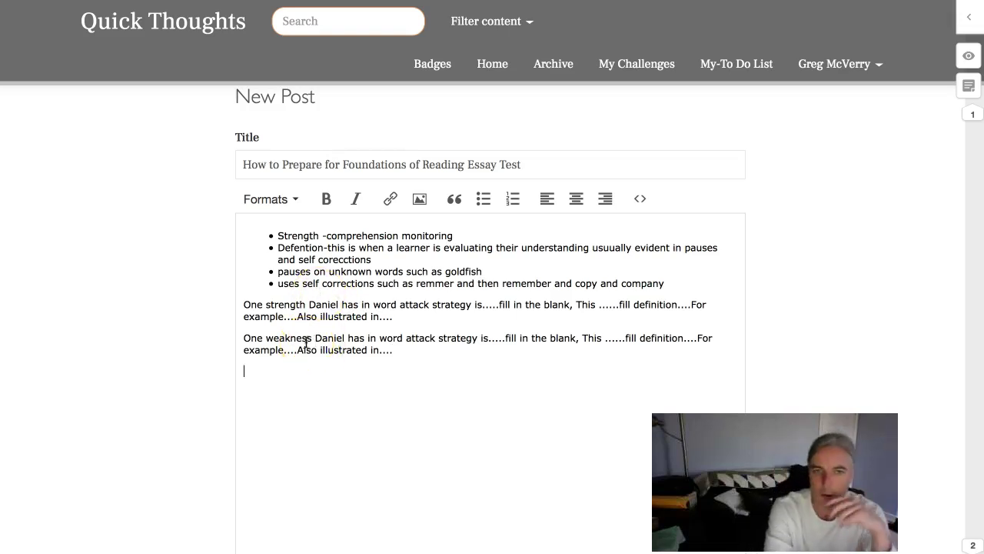
left_click(332, 265)
left_click(211, 448)
Switch to the practice test PDF and review the introduction and weakness paragraphs of the first sample weak response for Item Assignment #2
key("ctrl+Tab")
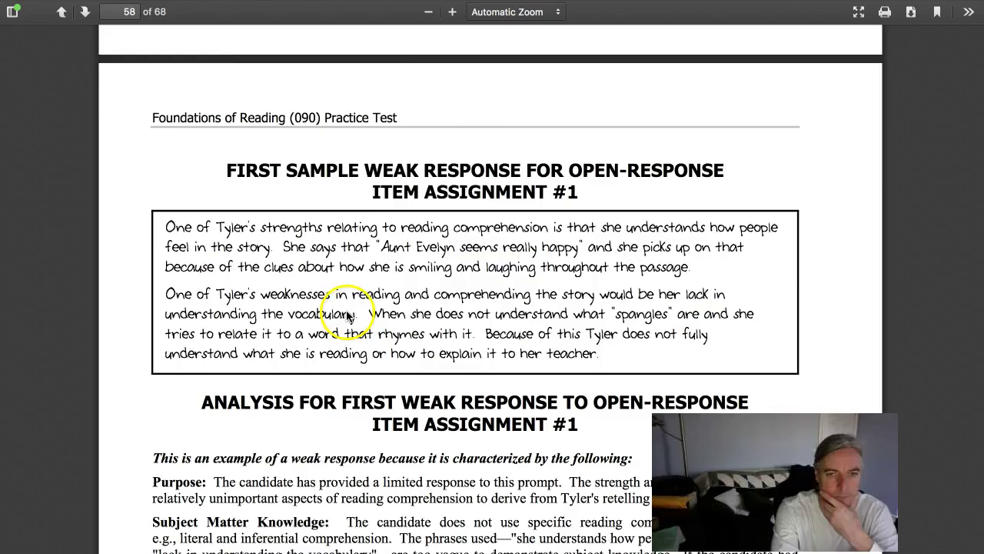
scroll(222, 189, "down", 10)
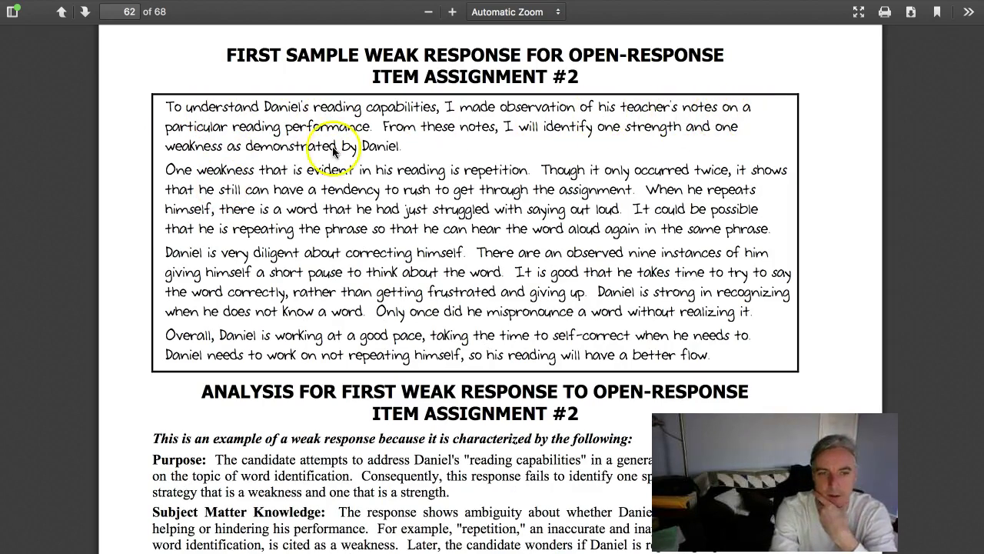
left_click_drag(370, 127, 165, 100)
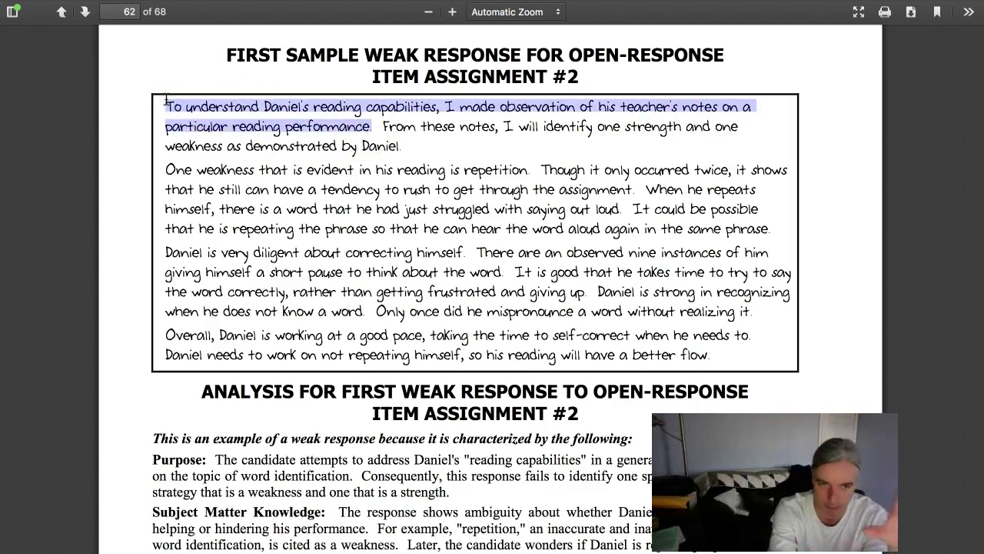
left_click(410, 147)
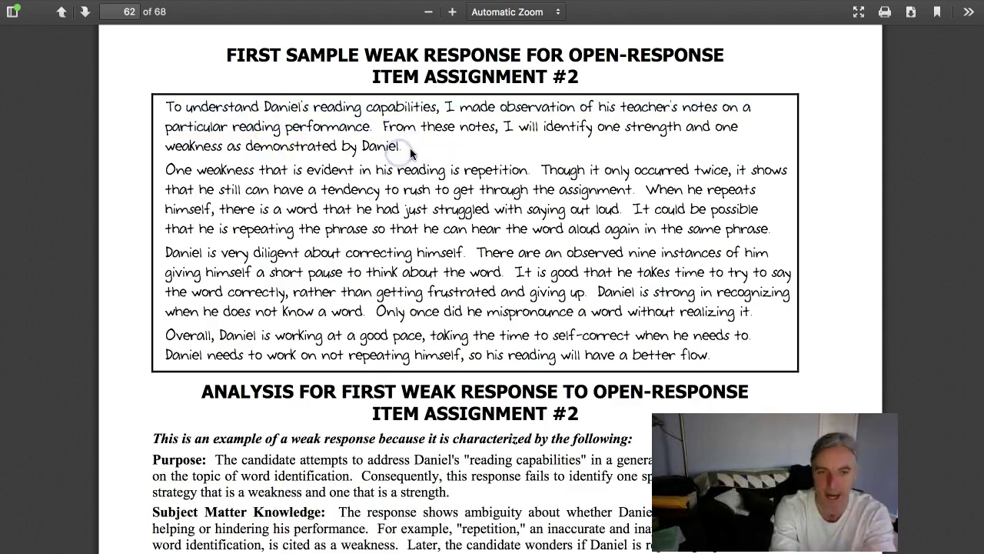
left_click_drag(410, 153, 384, 127)
left_click(383, 127)
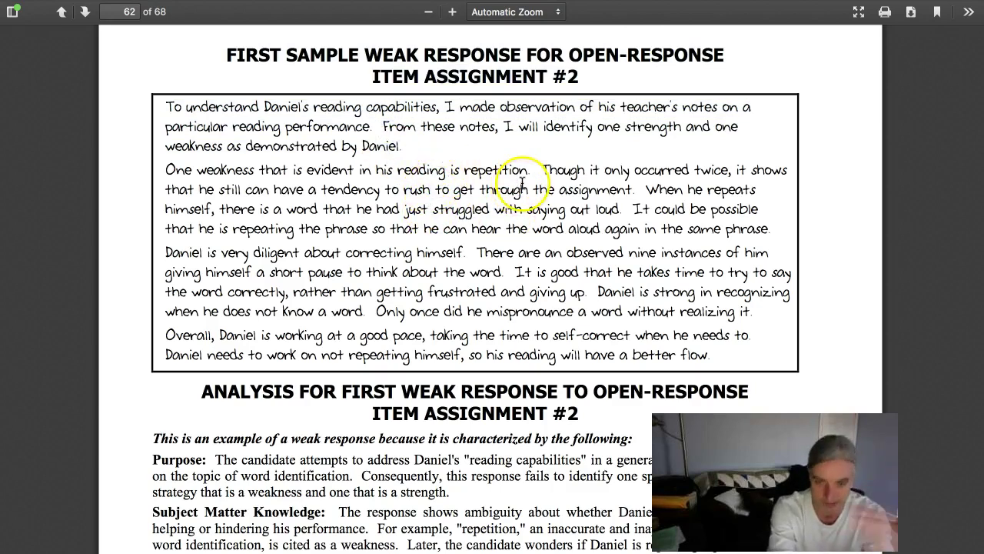
left_click(178, 171)
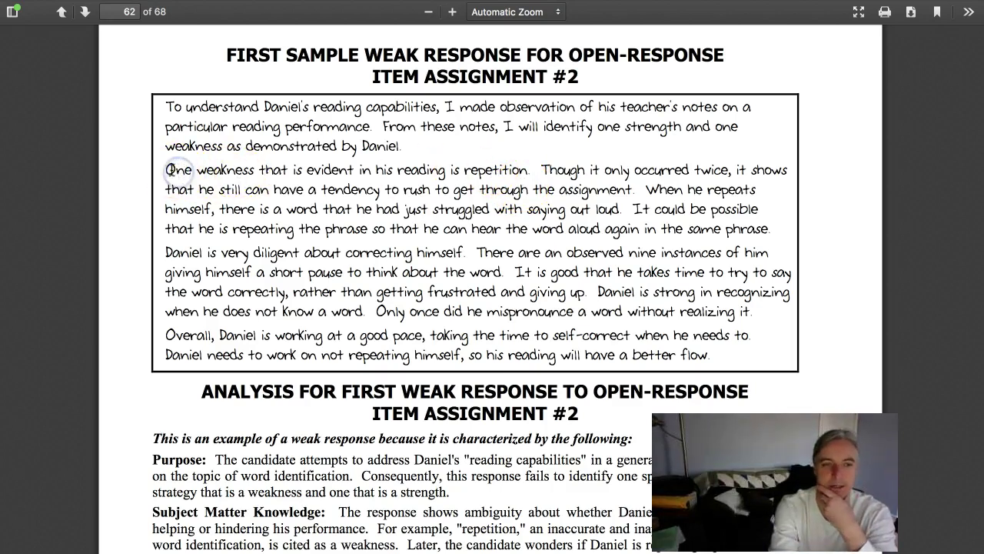
Highlight the sentence naming repetition as the weakness and the words "only occurred twice" in the first weak response
left_click(170, 168)
left_click_drag(170, 168, 535, 164)
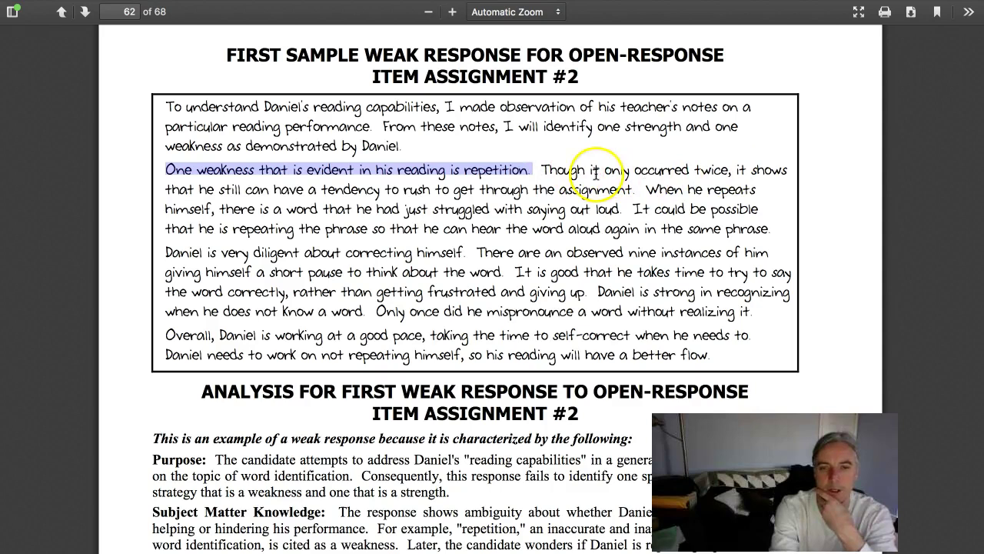
left_click_drag(604, 170, 727, 169)
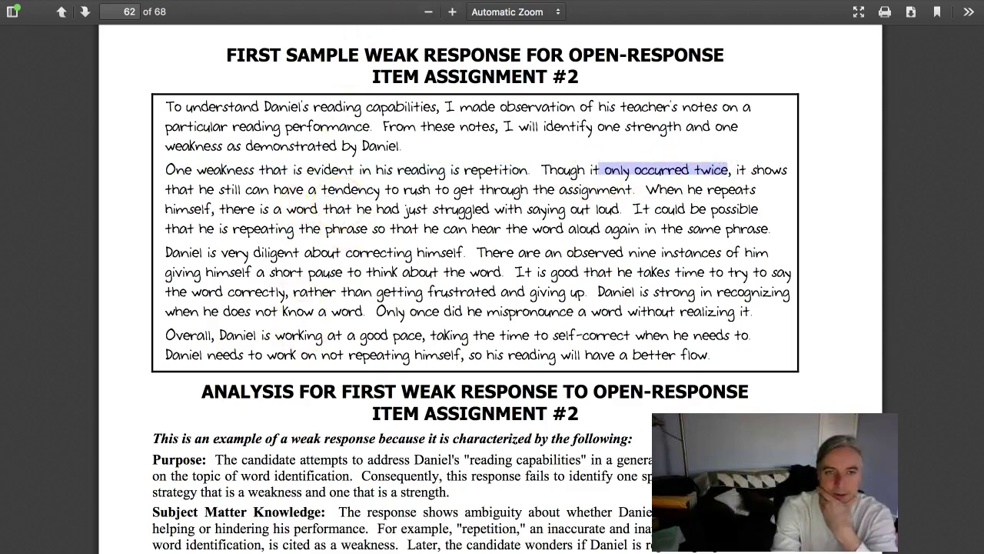
Return to the Quick Thoughts post and replace "strength" in the second bullet list with "weakness-repition"
key("ctrl+Tab")
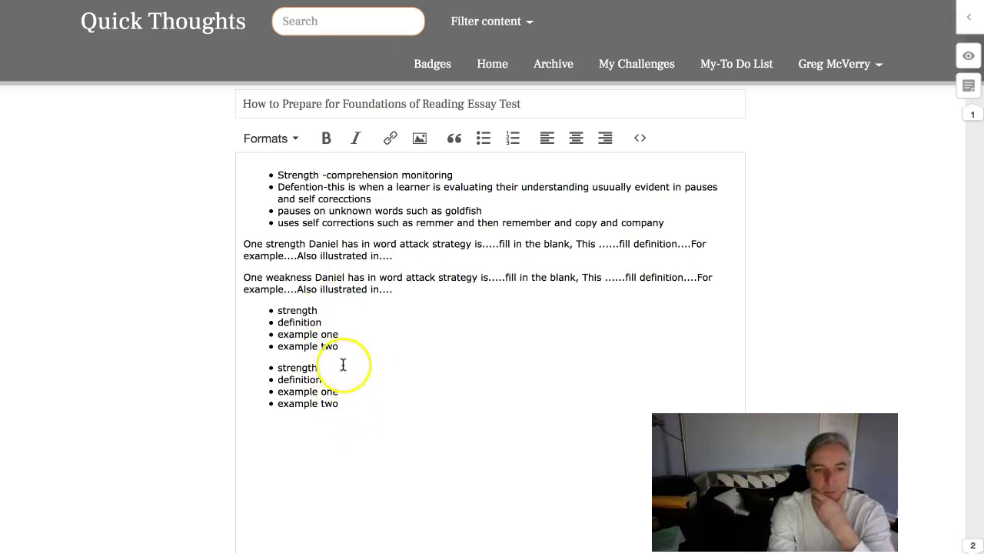
key("ctrl+Tab")
key("ctrl+Tab")
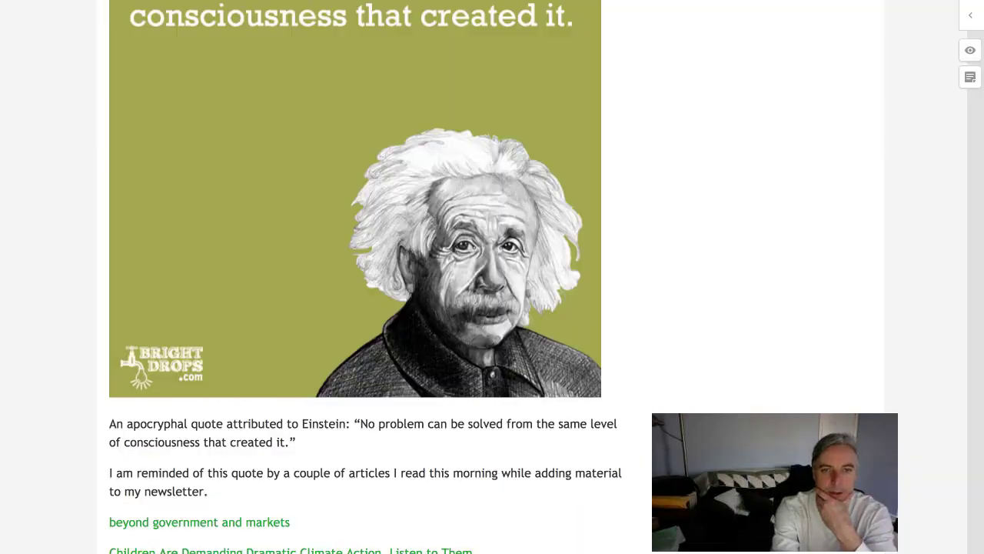
key("ctrl+Tab")
key("ctrl+Tab")
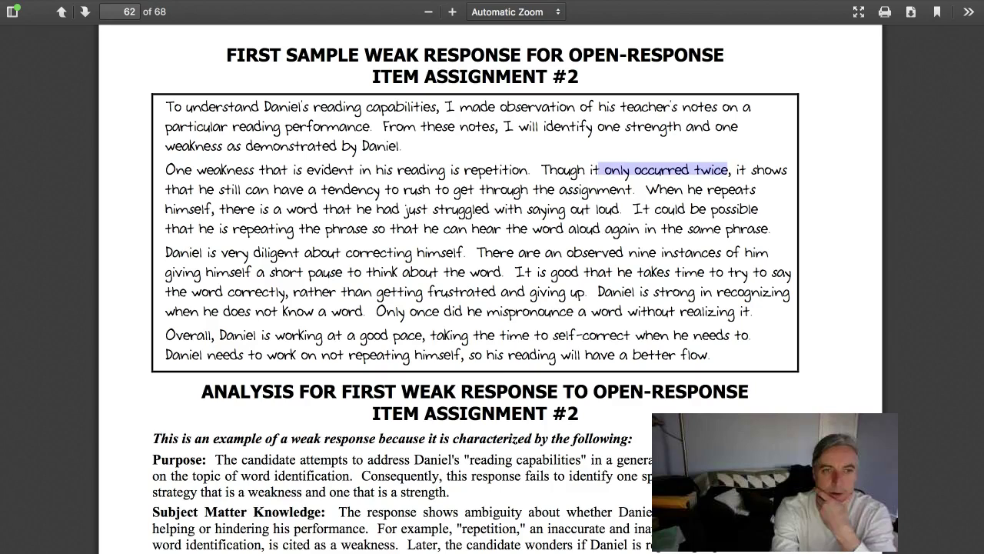
key("ctrl+Tab")
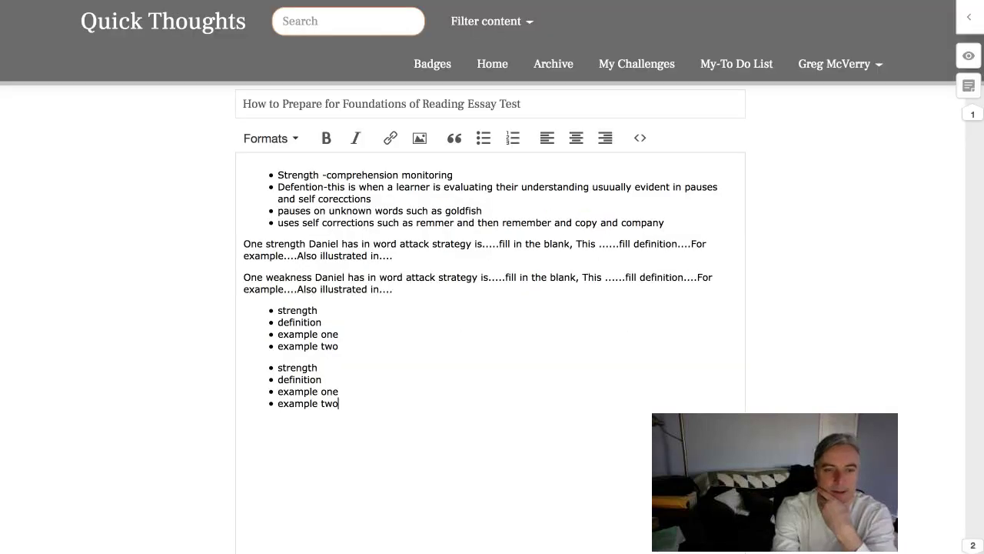
double_click(284, 370)
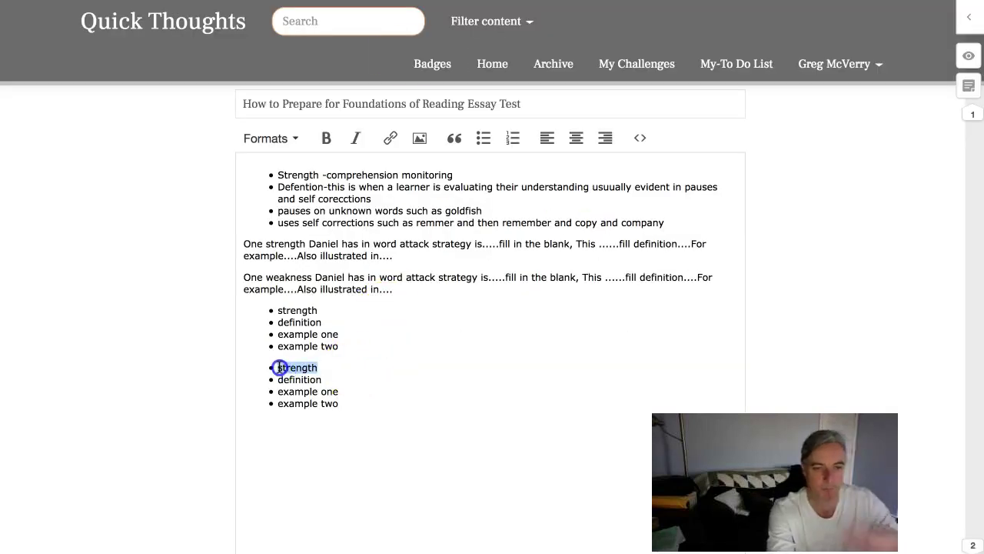
type("weakness-re[")
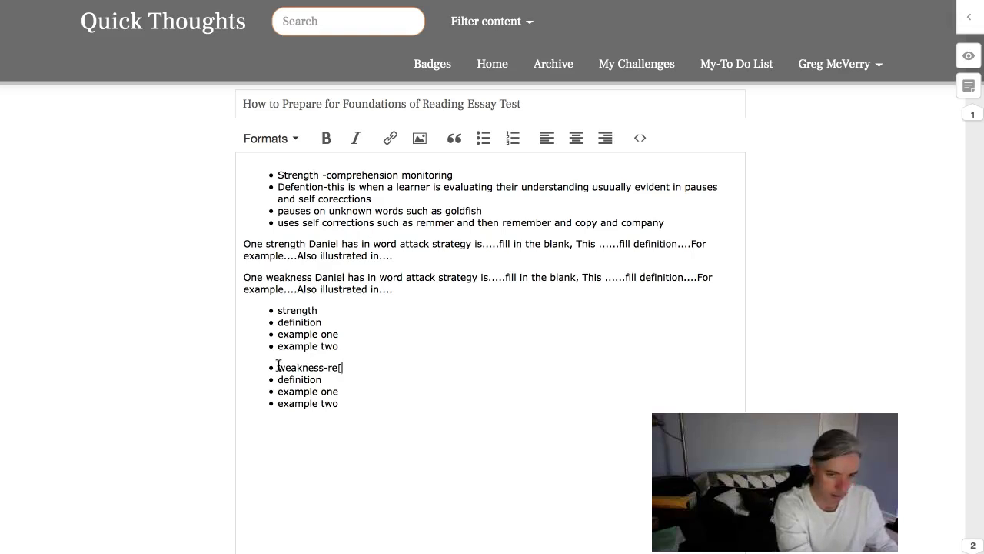
key("BackSpace")
type("pition")
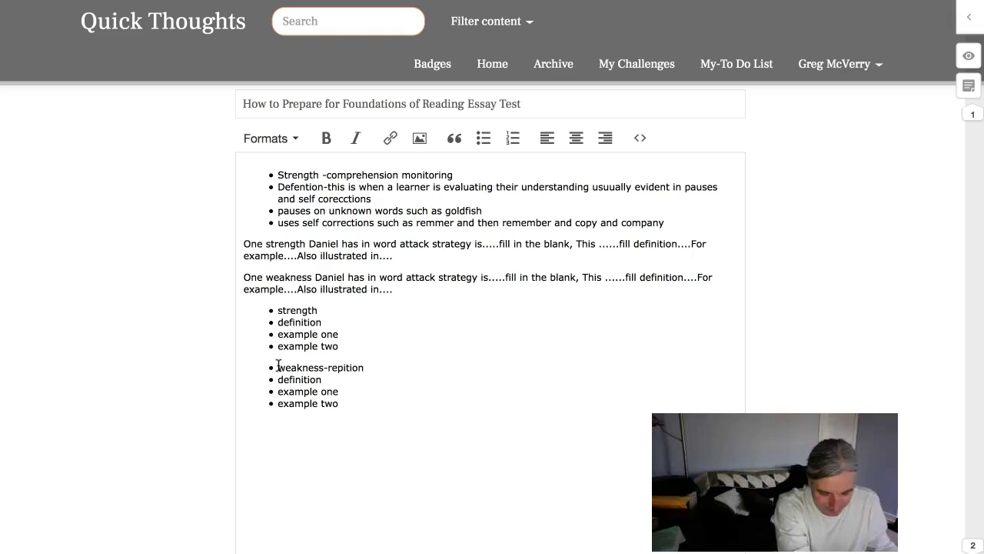
Check the weak response for a definition of repetition, and extend the weakness list's definition bullet to "definition-missing defintion"
left_click(205, 202)
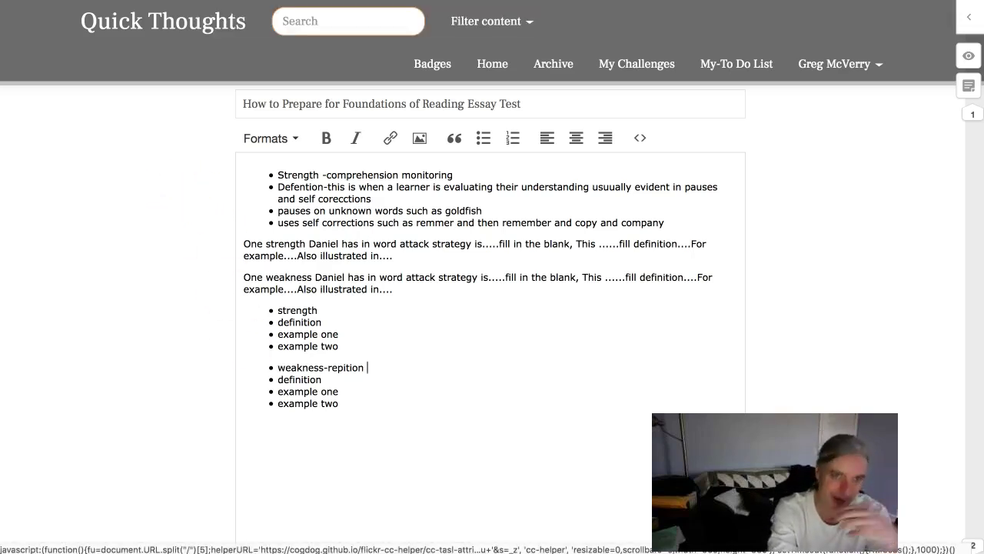
key("super+Tab")
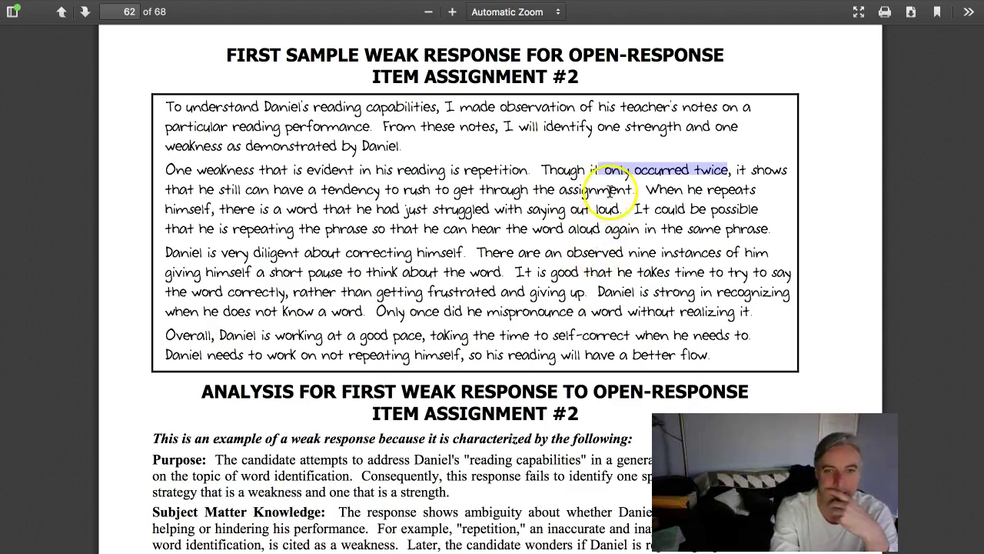
left_click(477, 168)
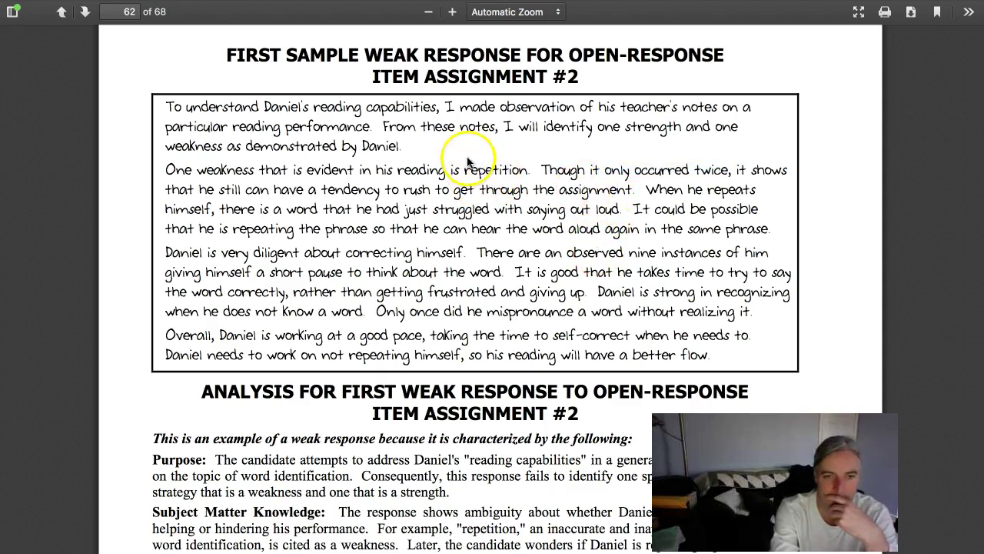
key("super+Tab")
left_click(376, 380)
type("-")
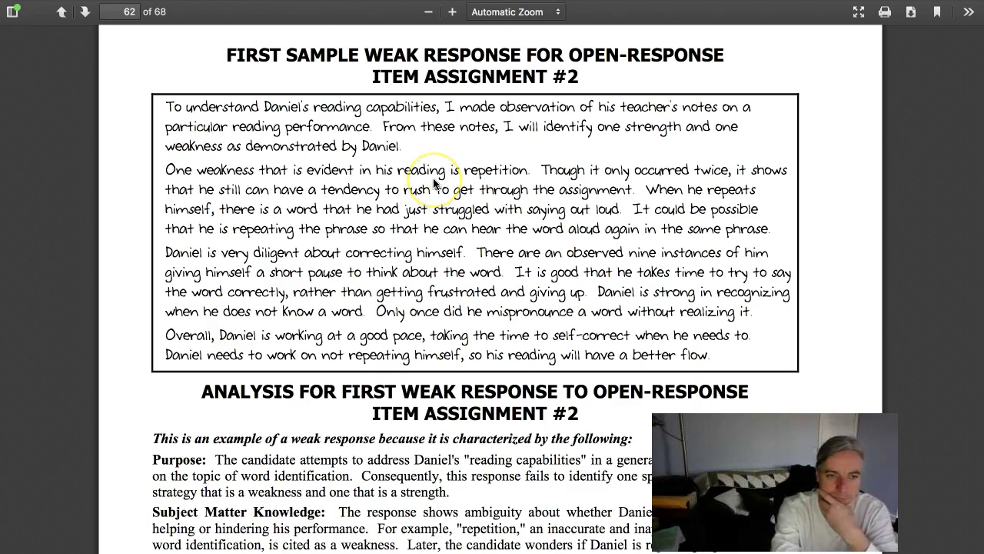
Examine the weak response's evidence for repetition, highlighting the "It could be possible" and "When he repeats himself" sentences
scroll(434, 215, "down", 1)
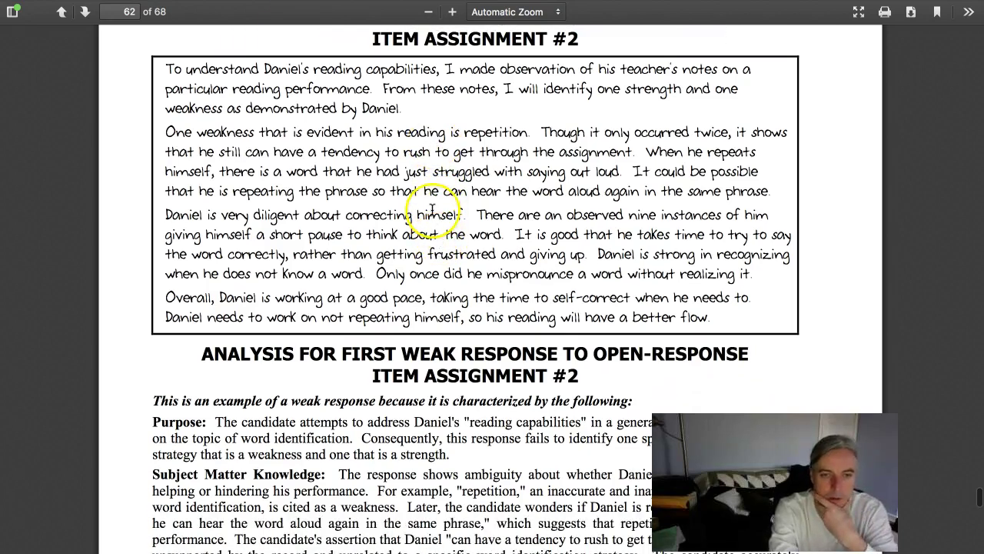
scroll(395, 154, "down", 1)
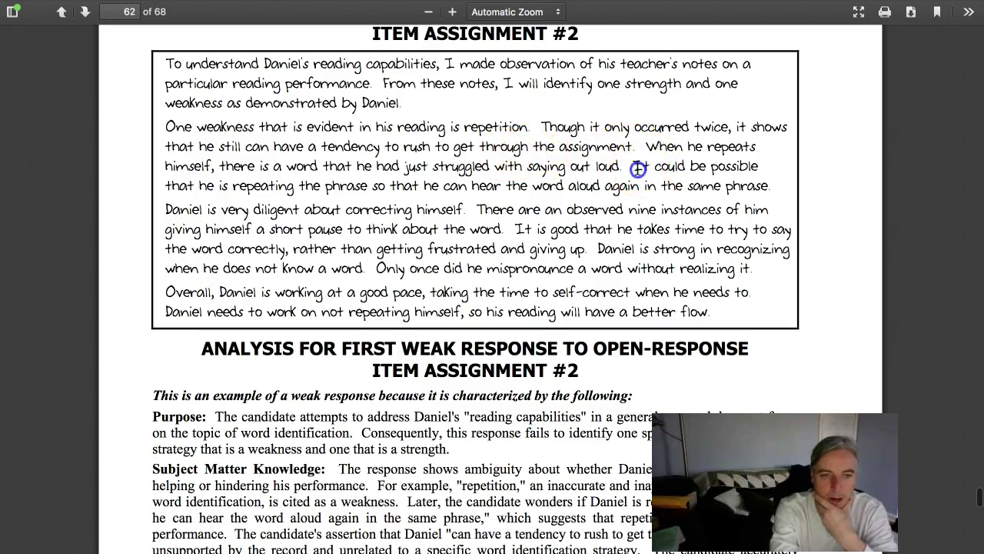
left_click_drag(632, 166, 741, 184)
left_click_drag(633, 167, 774, 192)
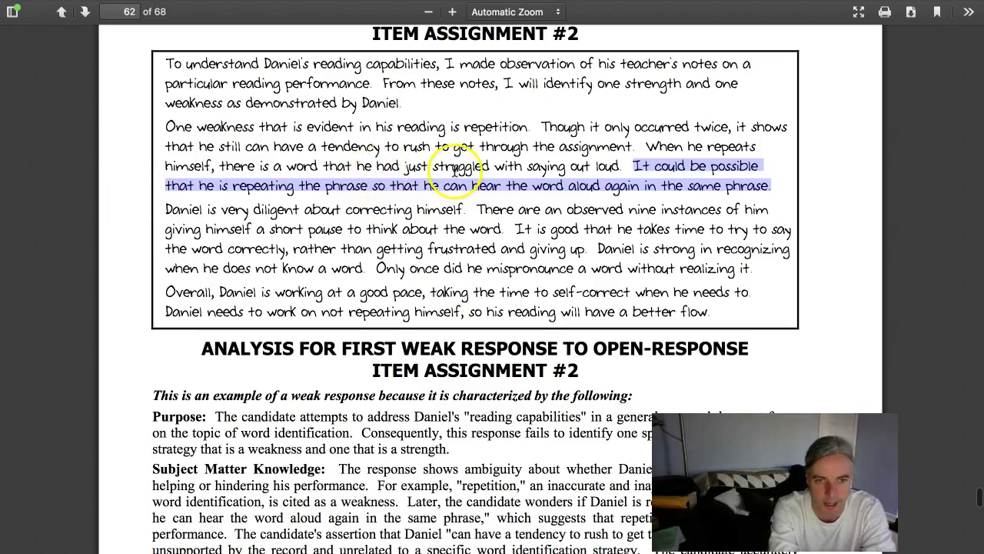
left_click_drag(639, 146, 622, 161)
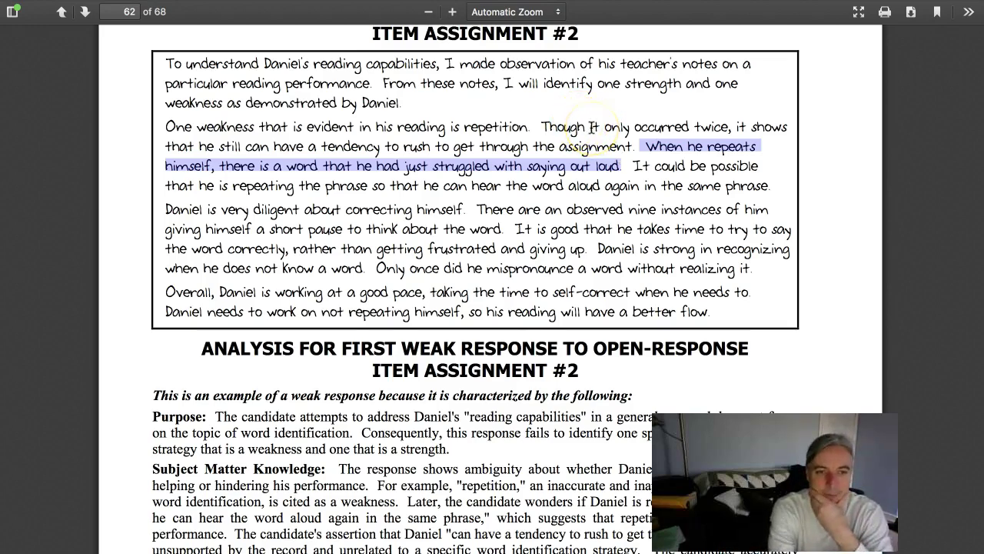
Review the introduction of the first sample strong response on page 64, highlighting the context-clues strength and checking the word-structure weakness
scroll(592, 127, "down", 20)
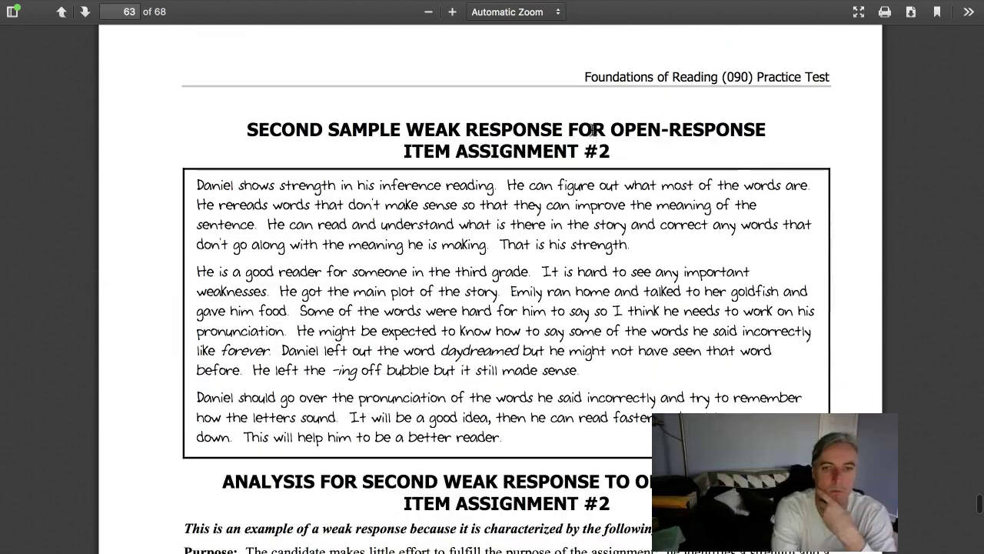
scroll(592, 129, "down", 15)
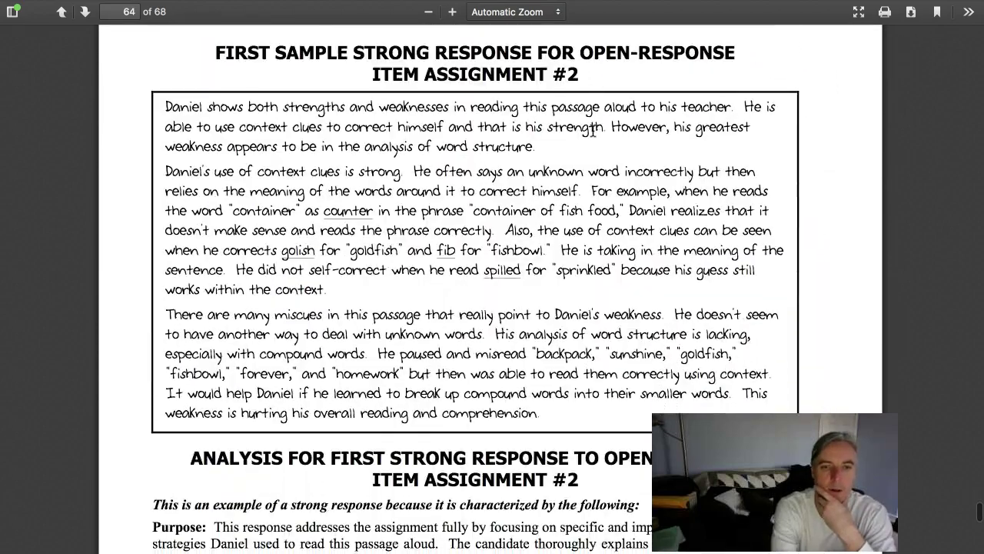
scroll(592, 130, "down", 2)
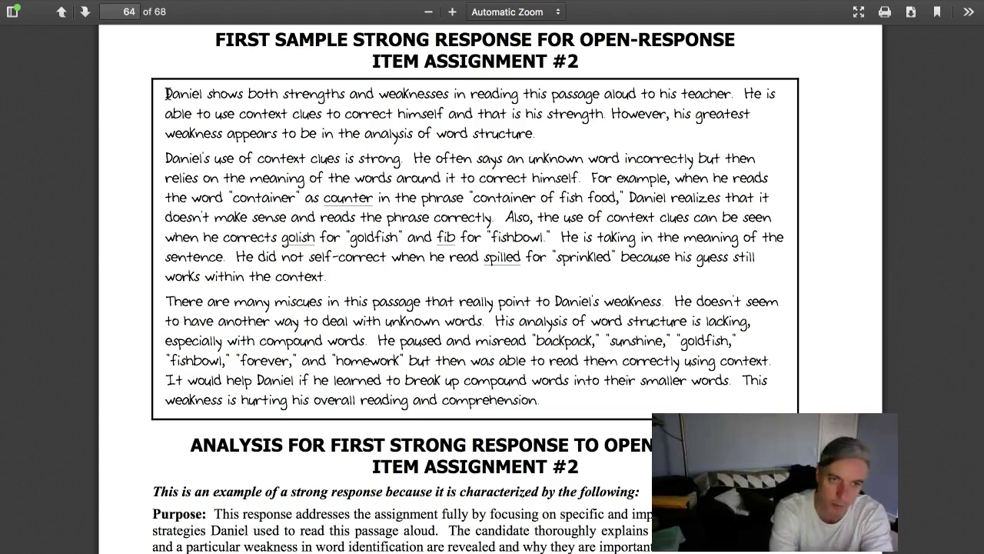
left_click_drag(168, 95, 270, 108)
left_click(270, 107)
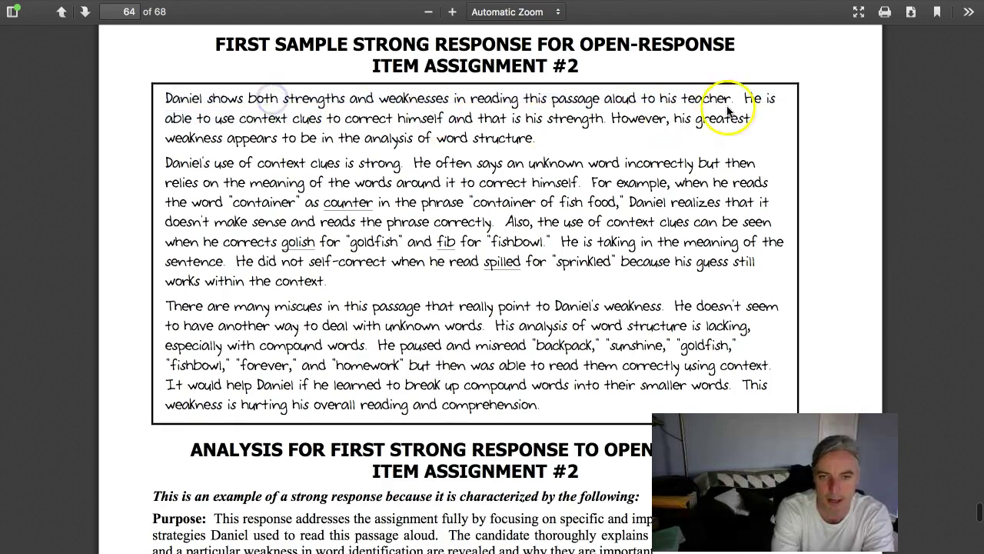
left_click_drag(213, 118, 594, 122)
scroll(615, 123, "up", 1)
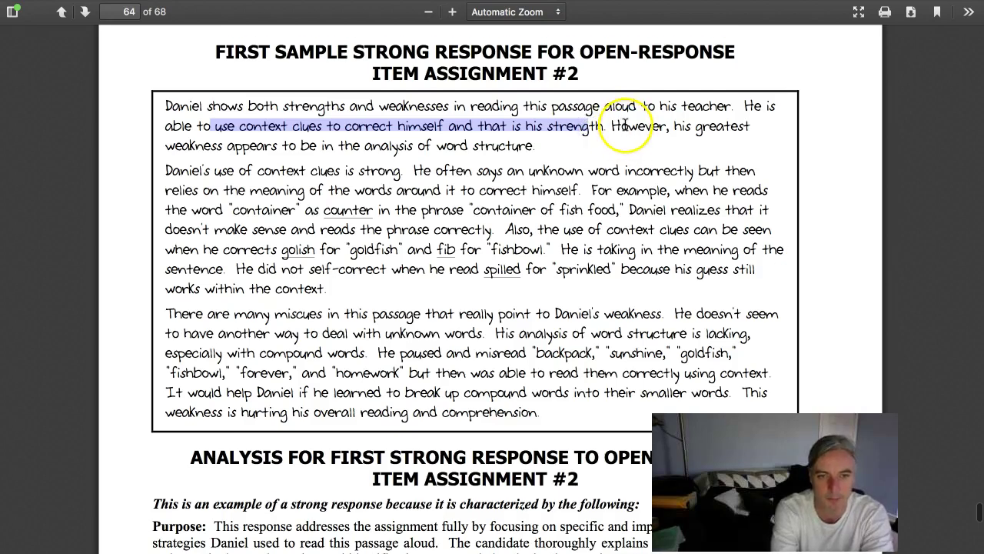
left_click(625, 125)
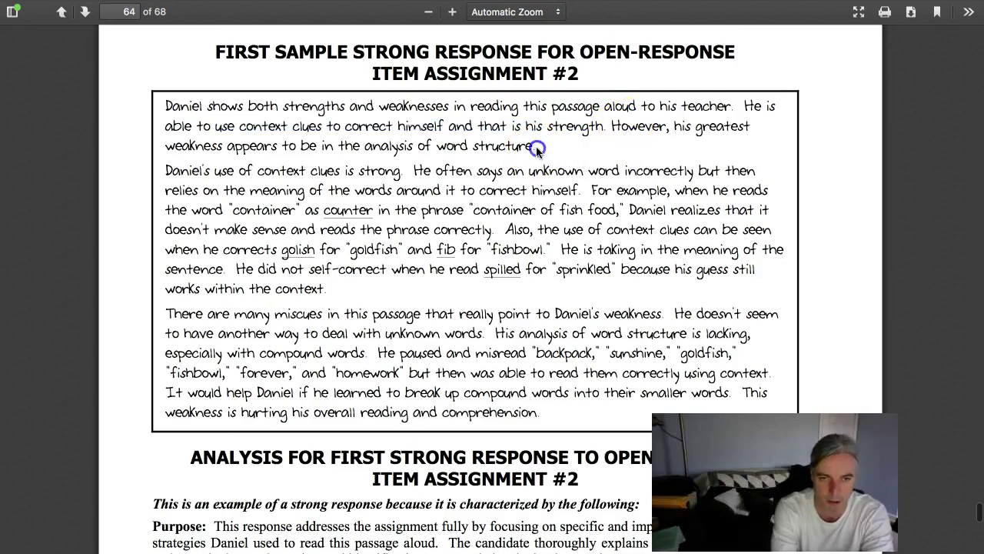
left_click_drag(536, 149, 501, 147)
left_click(525, 147)
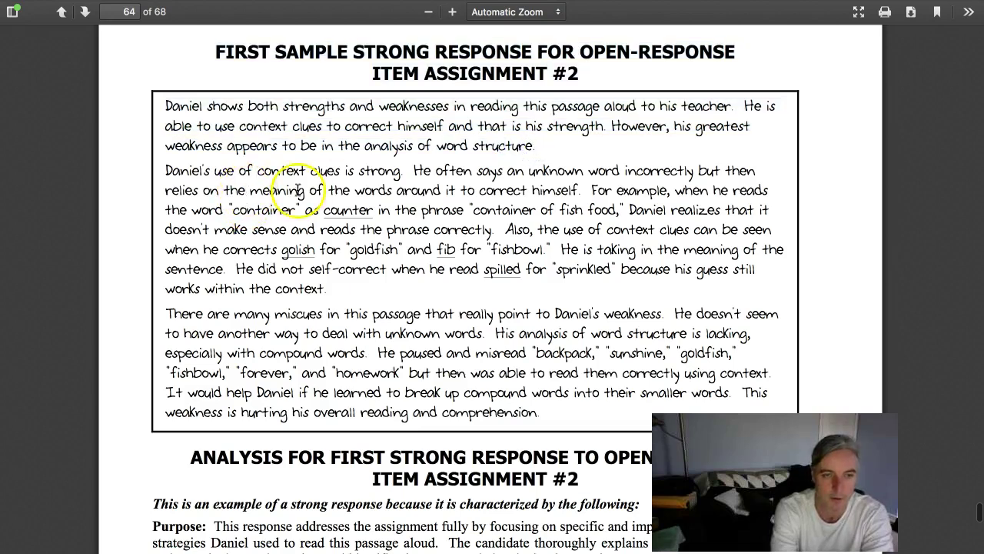
Copy the definition starting "often says an unknown word incorrectly" from the strong response into the strength list's definition bullet, and label the strength "context clues"
scroll(178, 171, "down", 1)
double_click(178, 171)
left_click(329, 169)
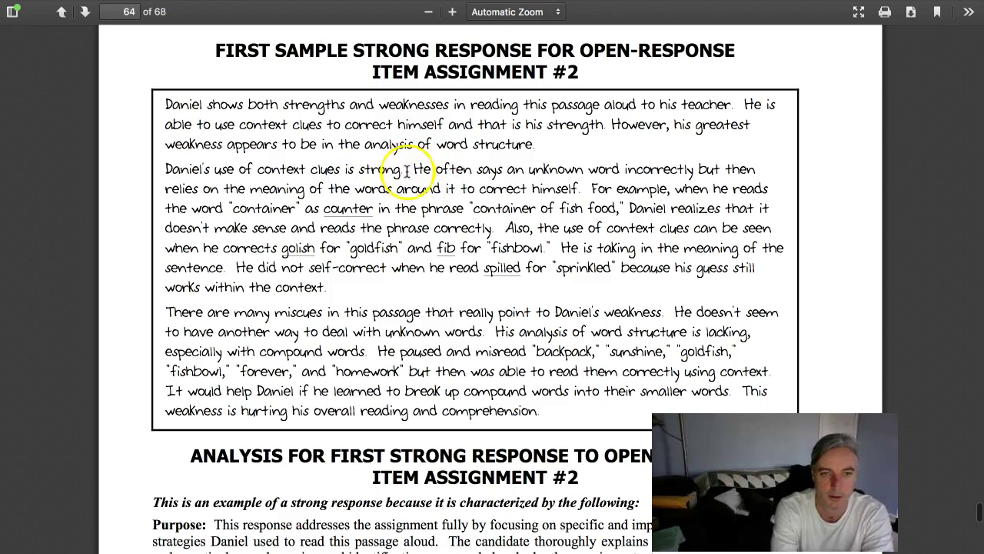
left_click_drag(406, 171, 258, 168)
left_click_drag(435, 169, 577, 182)
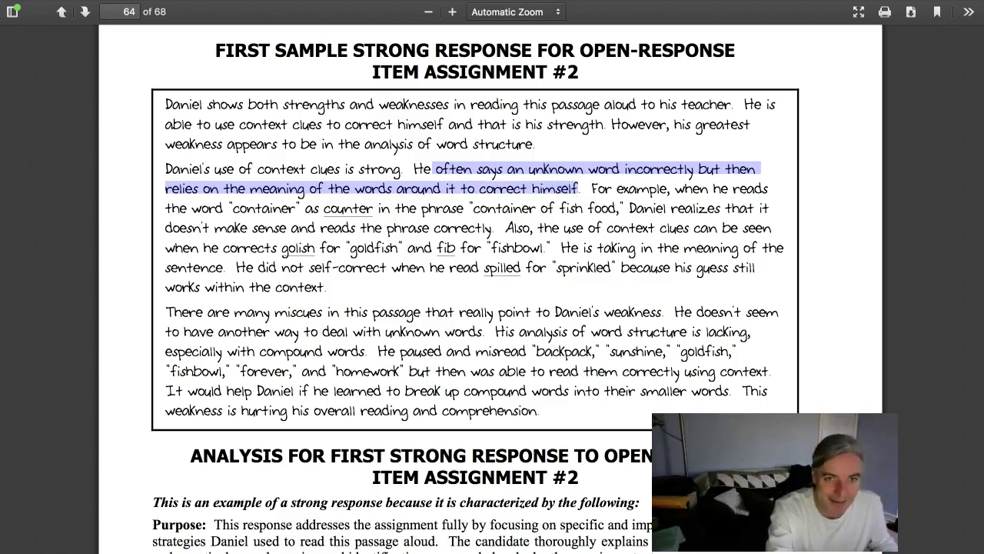
key("super+Tab")
left_click(366, 311)
type("e often says an unknown word incorrectly but then relies on the meaning of the words around it to correct himself.")
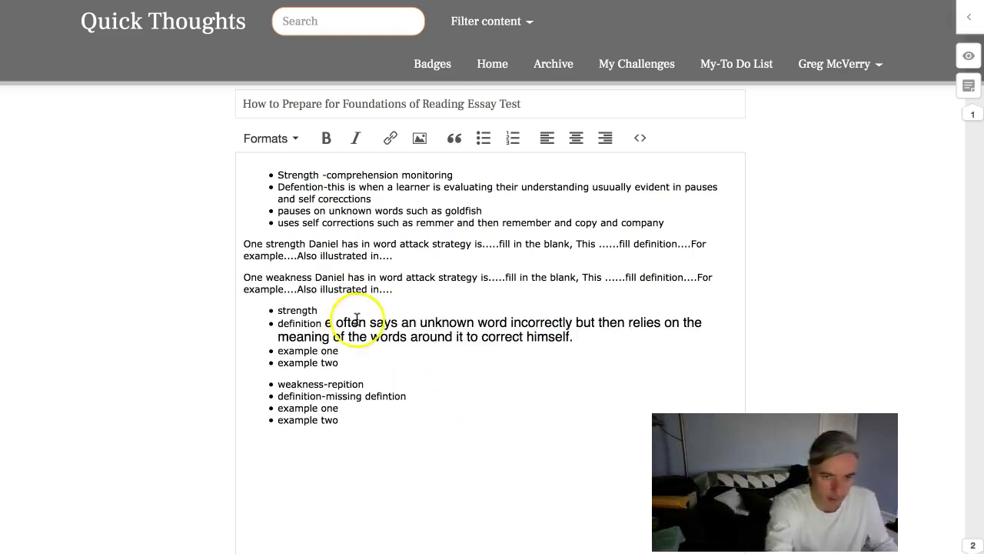
left_click(343, 307)
type("context clues")
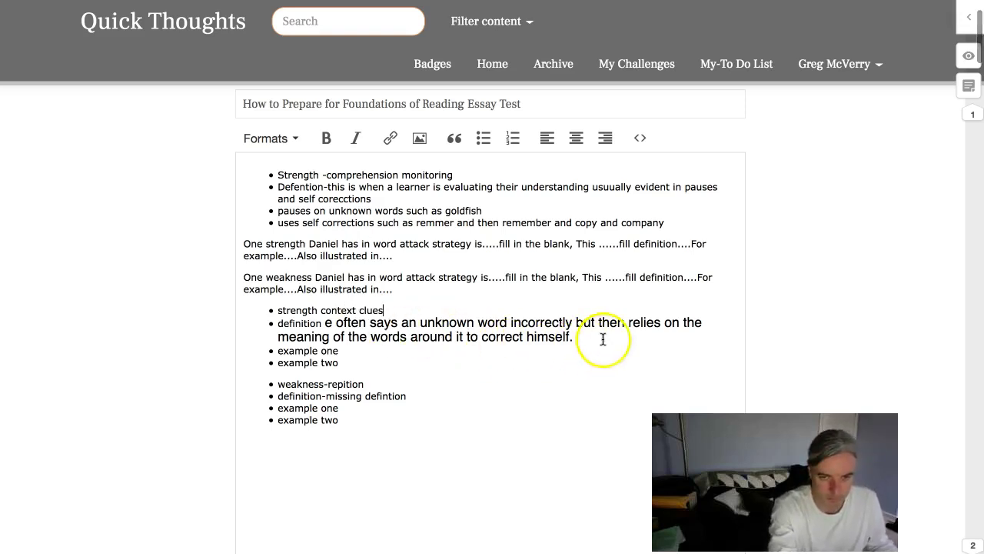
left_click_drag(580, 338, 326, 322)
key("BackSpace")
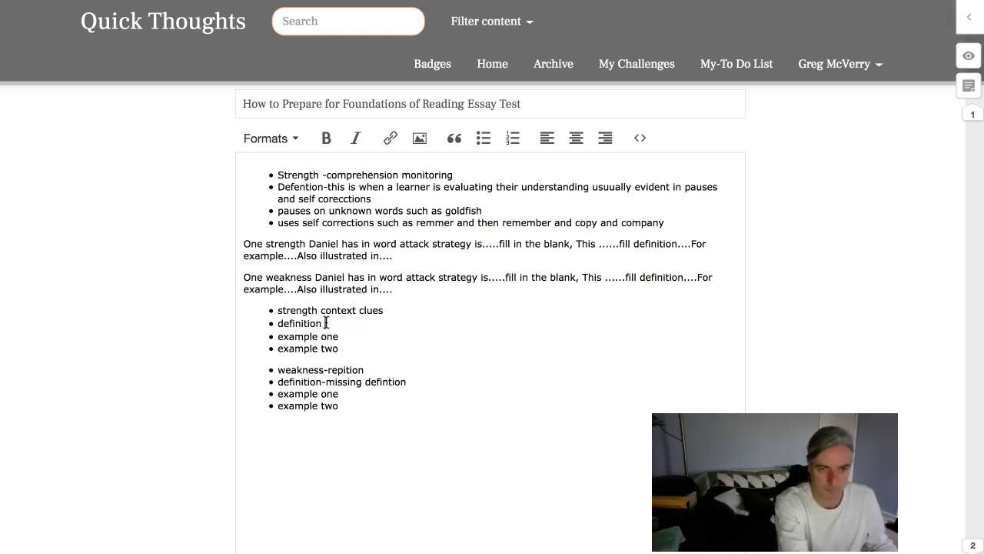
key("ctrl+z")
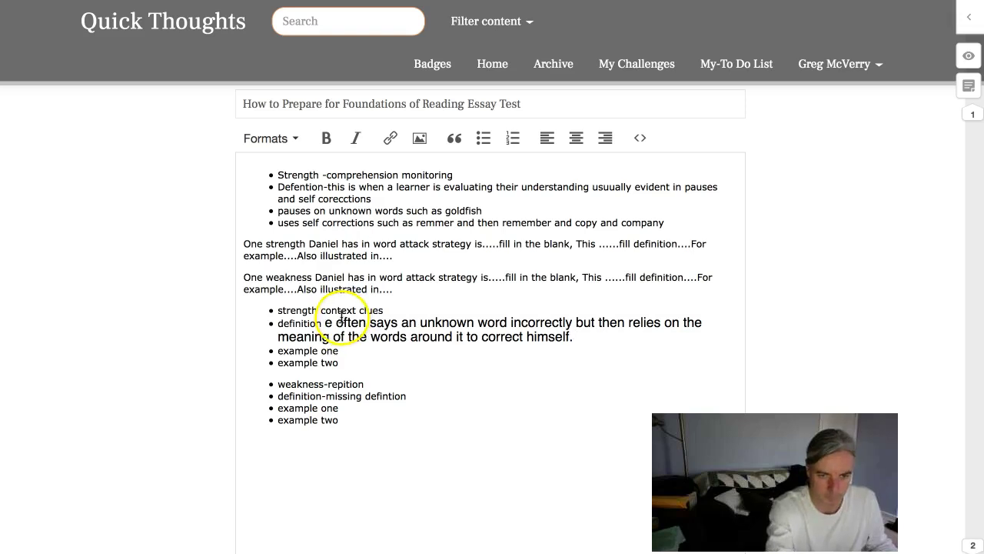
Remove the stray "e" before "often" in the strength list's definition bullet
left_click(336, 322)
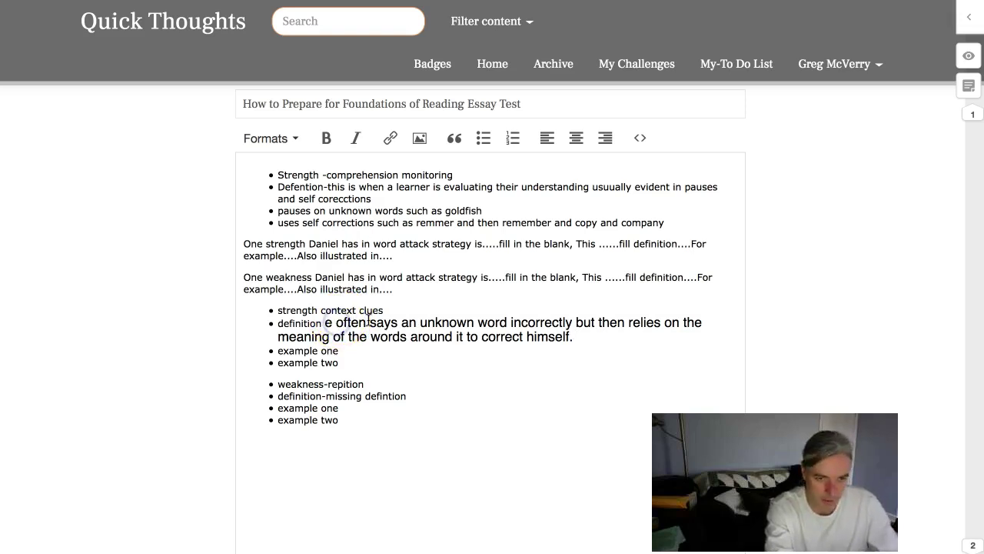
key("BackSpace")
key("BackSpace")
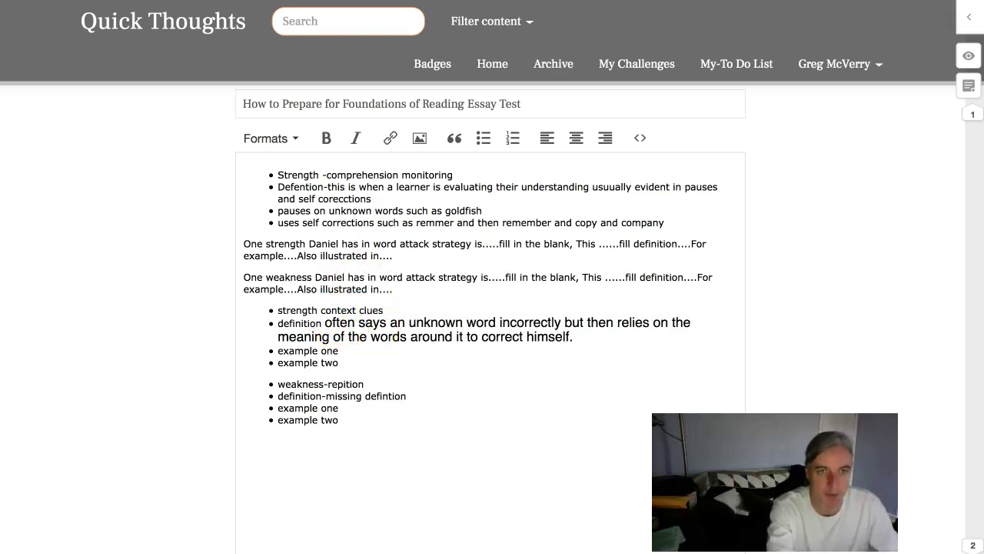
Examine the first strong response's context-clues evidence on page 64, highlighting the "container" example, the "spilled" sentence and the passage from "counter" to "fishbowl"
key("ctrl+Tab")
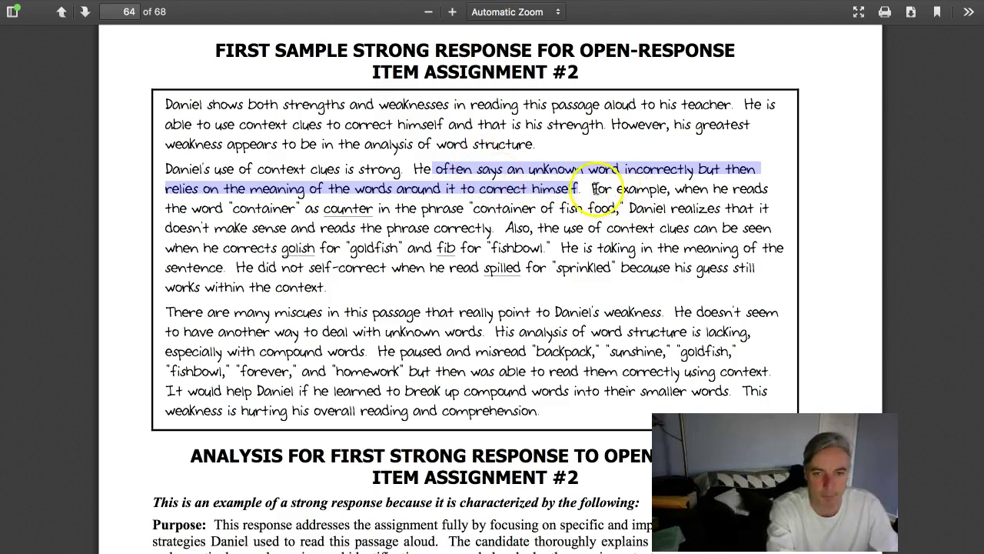
mouse_move(593, 188)
left_mouse_down()
mouse_move(600, 205)
mouse_move(466, 203)
mouse_move(617, 205)
left_mouse_up()
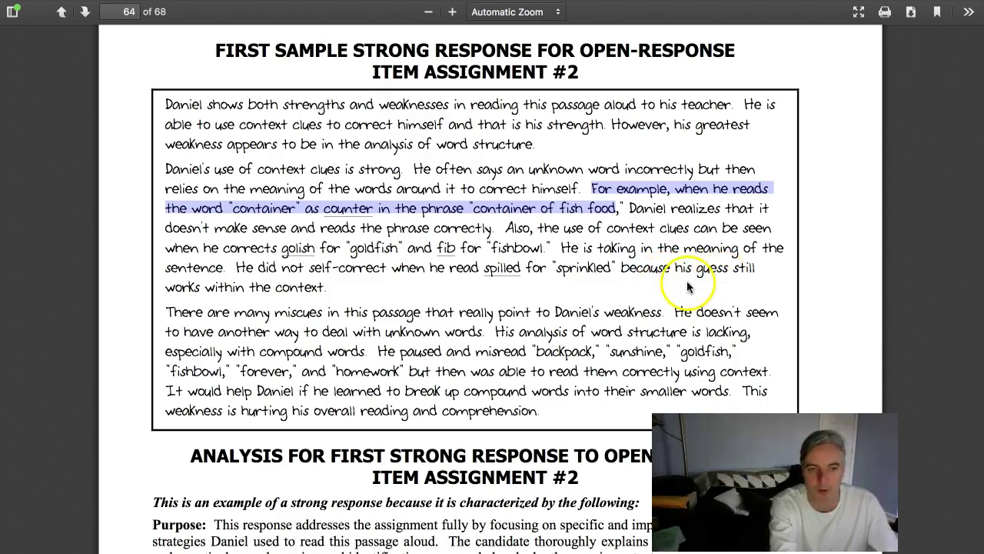
left_click(420, 290)
left_click(251, 283)
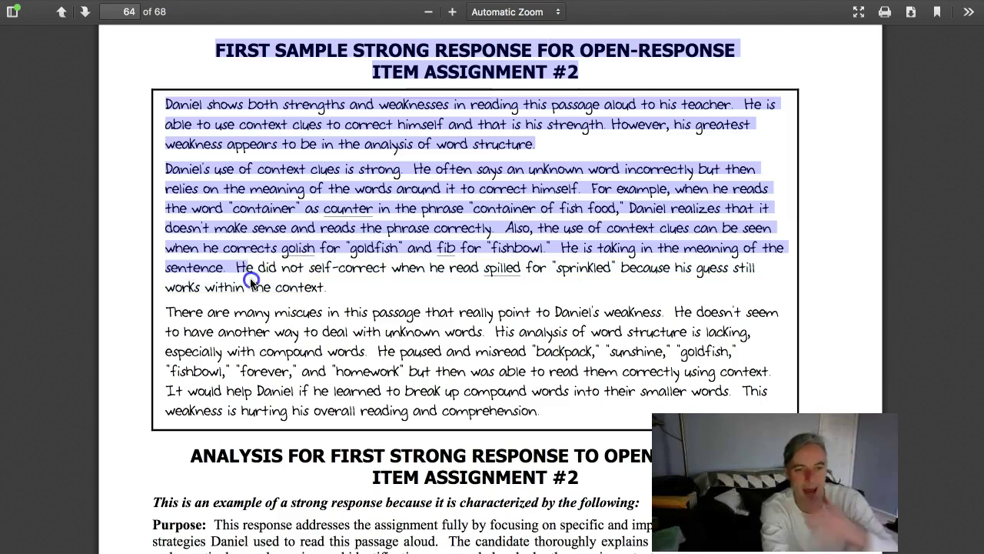
left_click_drag(236, 268, 324, 287)
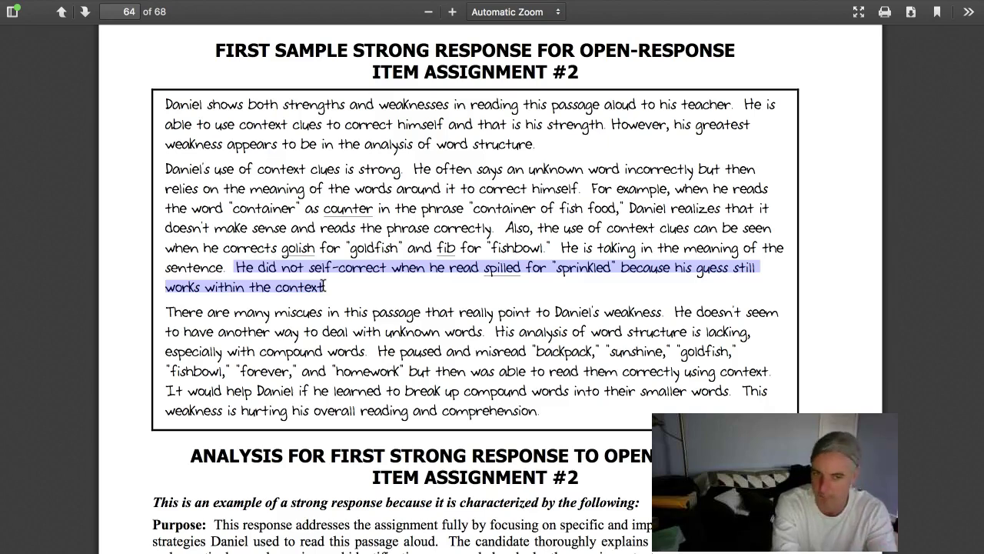
left_click(299, 281)
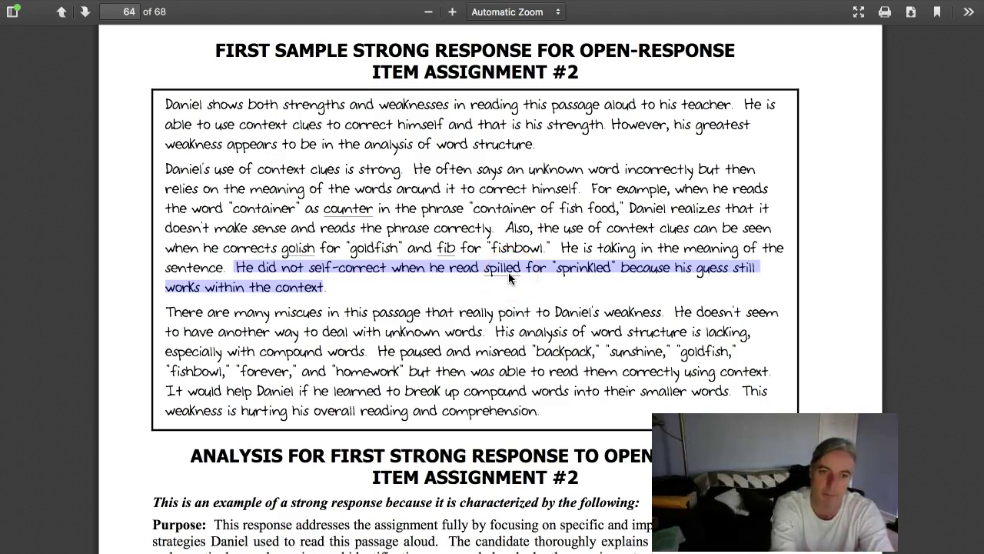
left_click_drag(511, 246, 545, 248)
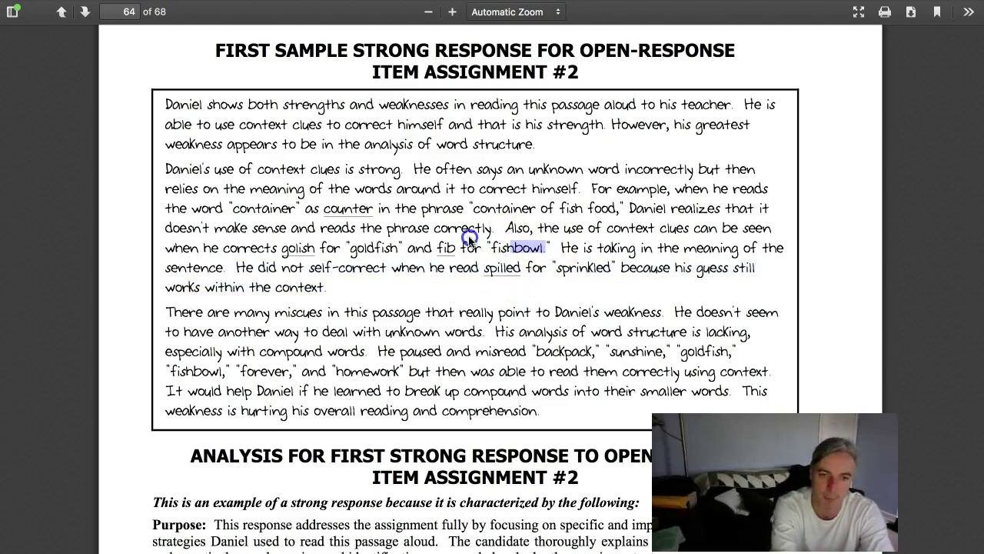
left_click(320, 208, "shift")
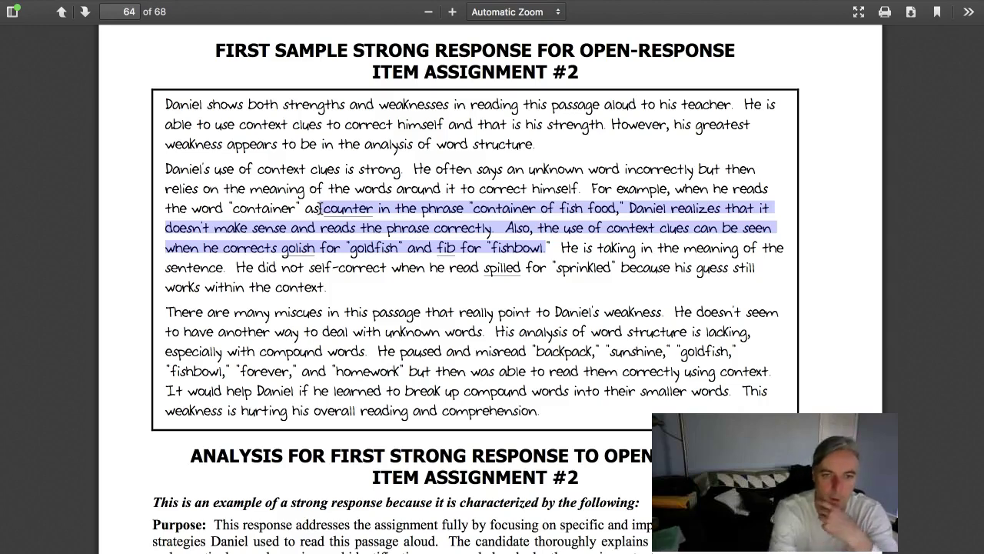
Look through the pages around the first strong response, including the second sample weak response on page 63
scroll(320, 207, "up", 15)
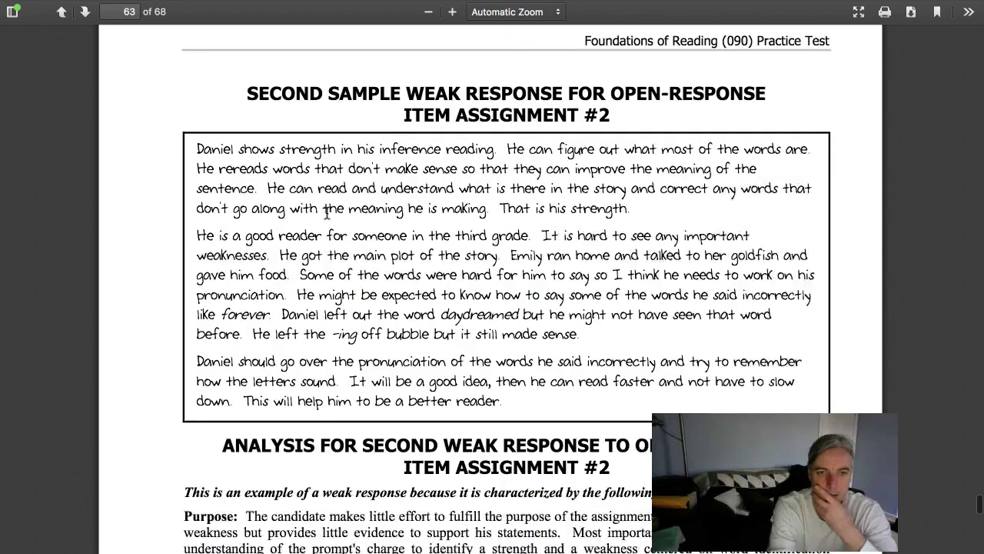
scroll(327, 218, "up", 2)
scroll(326, 214, "down", 8)
scroll(329, 213, "down", 20)
scroll(331, 210, "down", 15)
scroll(334, 213, "up", 10)
scroll(334, 212, "up", 3)
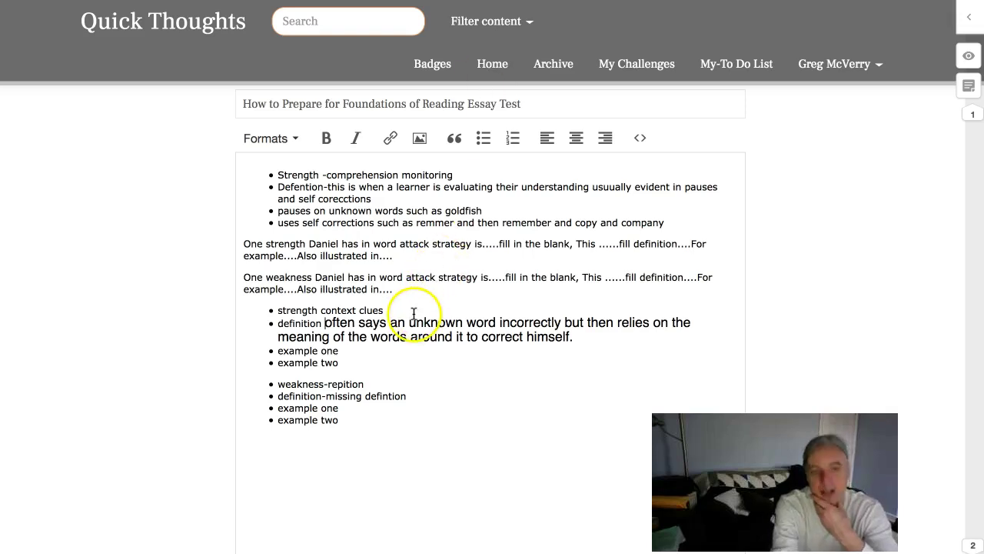